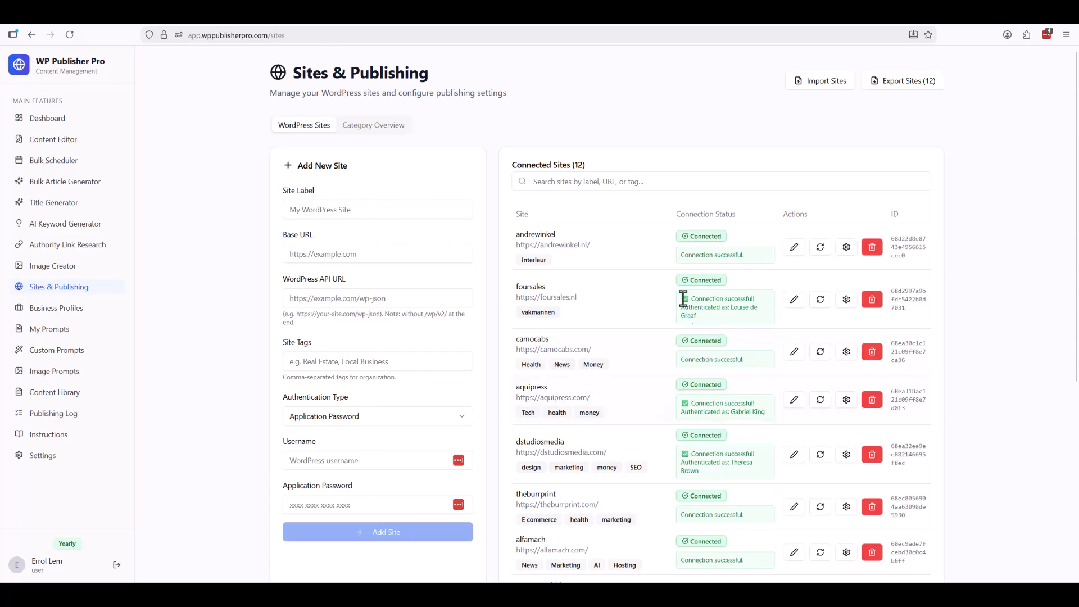
Glance at the category overview, then return to the connected sites list.
left_click(359, 132)
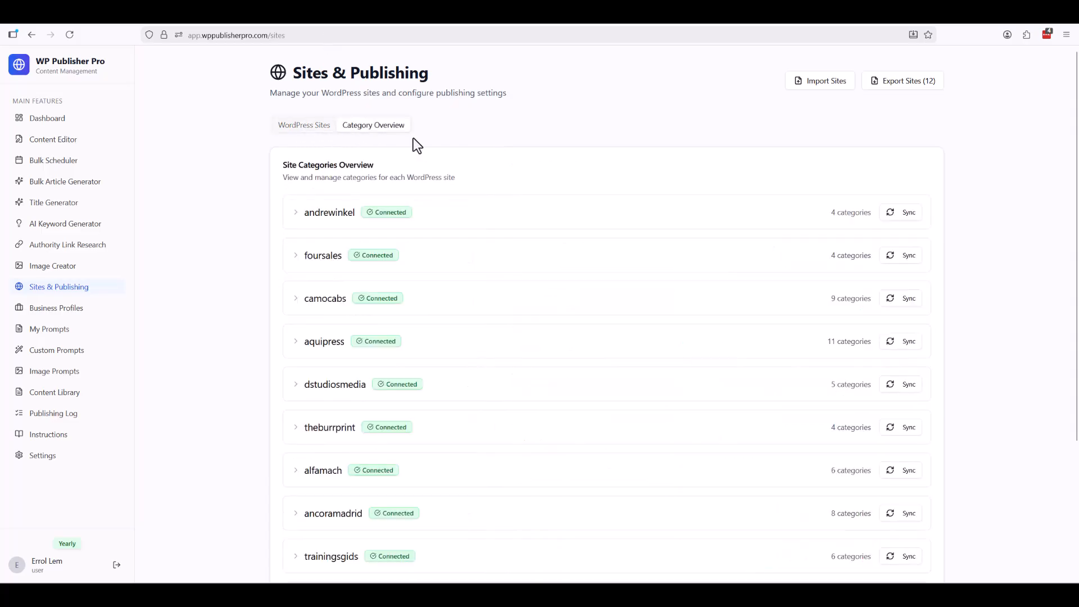
left_click(300, 134)
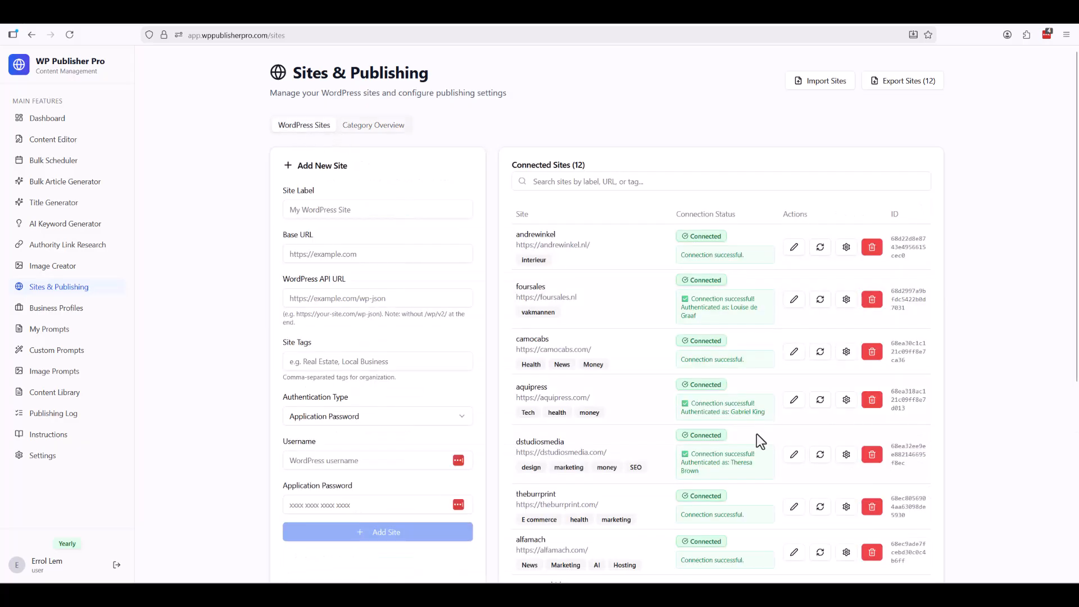
scroll(757, 434, "down", 4)
scroll(758, 425, "up", 2)
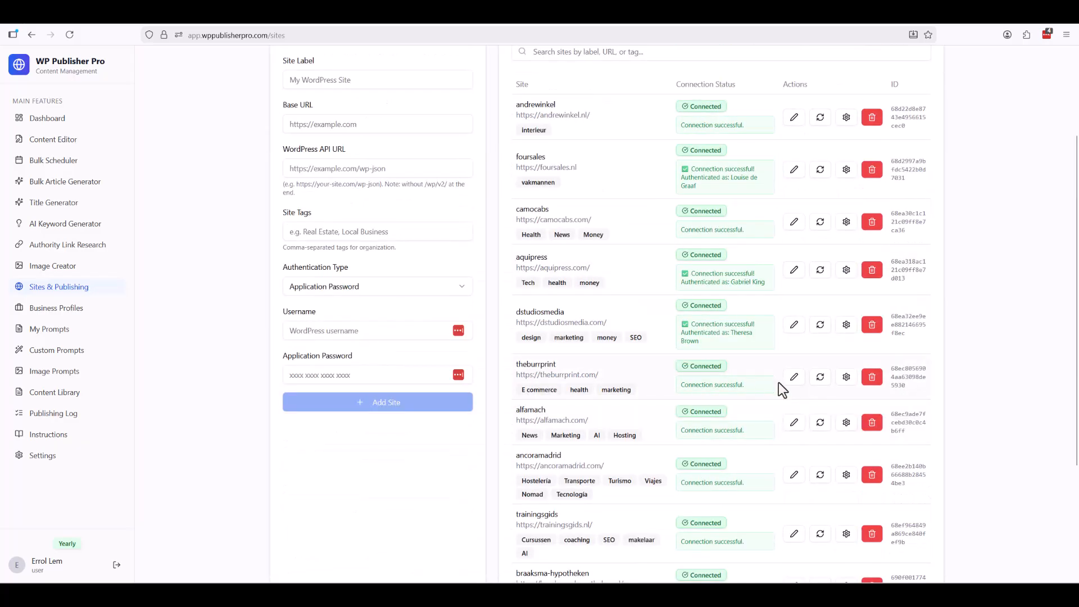
scroll(760, 437, "down", 3)
scroll(766, 449, "up", 4)
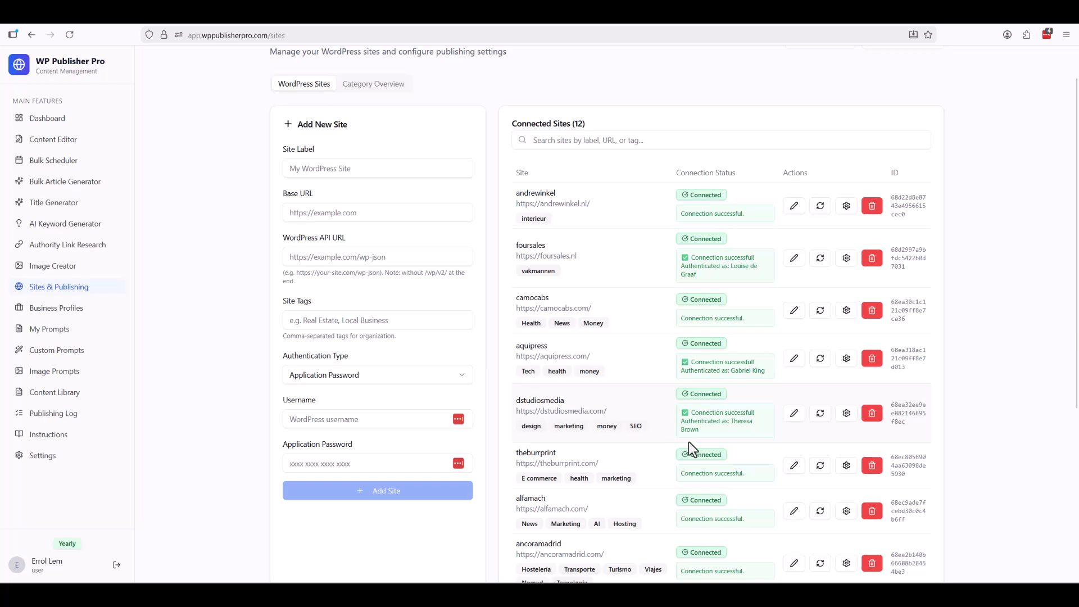
Delete the dstudiosmedia site, then go to the WordPress Users page.
left_click(871, 414)
left_click(575, 334)
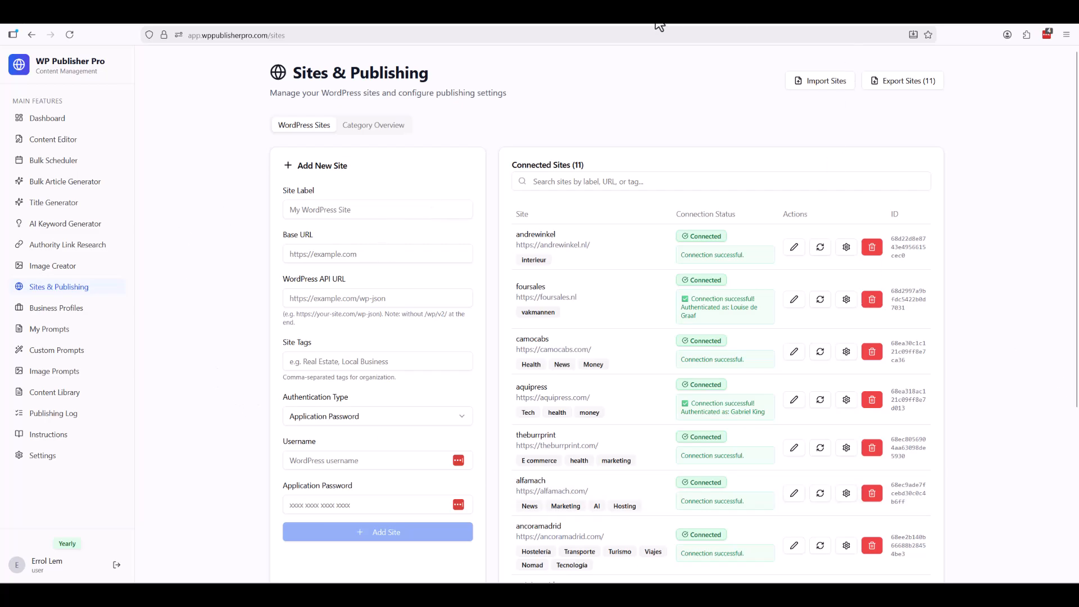
left_click(625, 18)
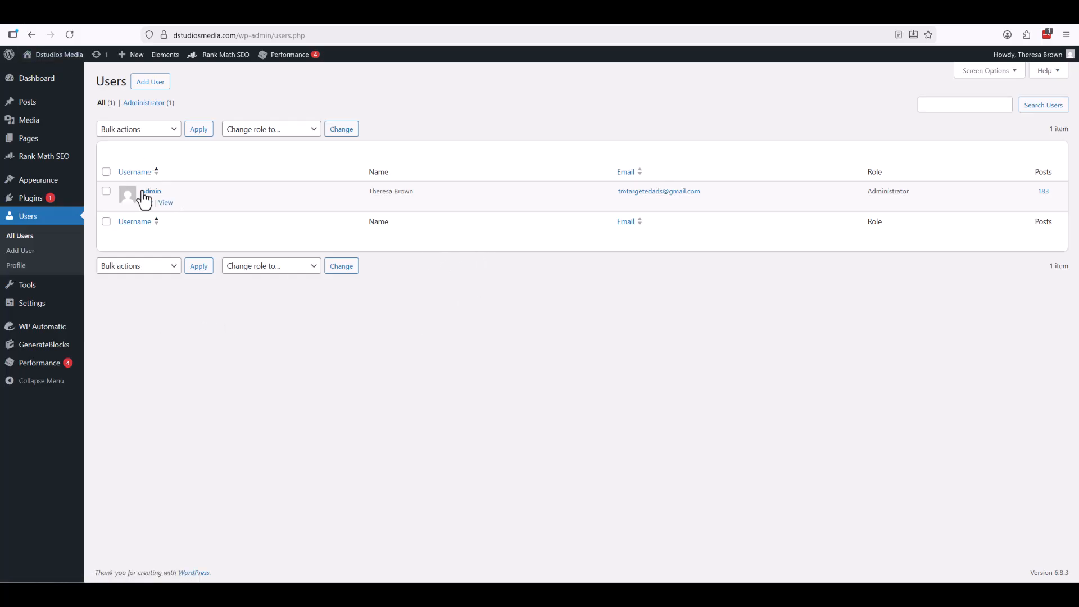
Open the admin user's profile and scroll down to the Application Passwords section.
left_click(151, 191)
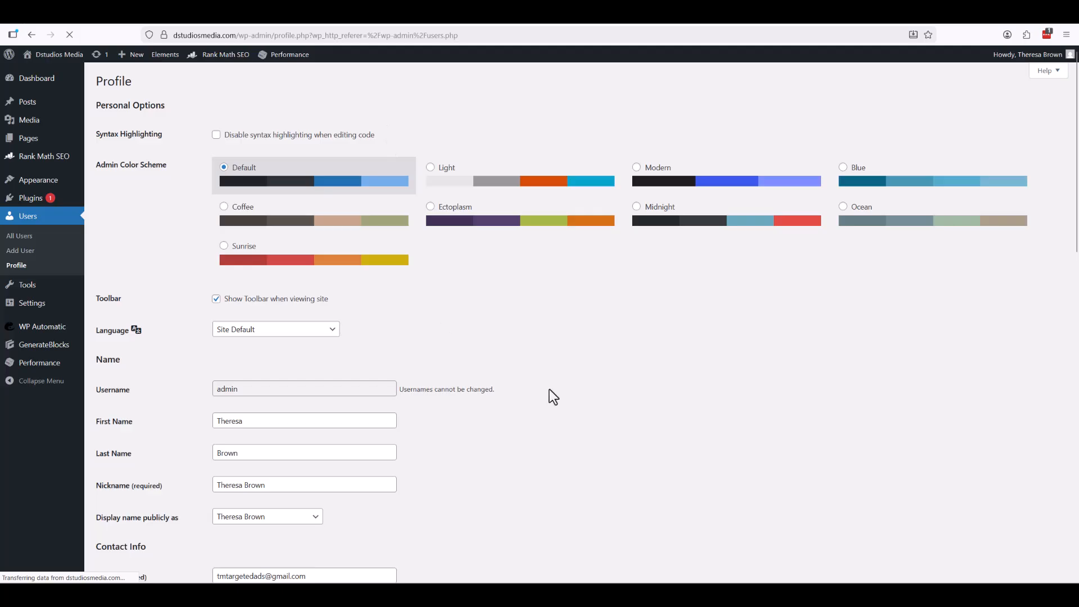
scroll(551, 389, "down", 12)
scroll(560, 376, "down", 2)
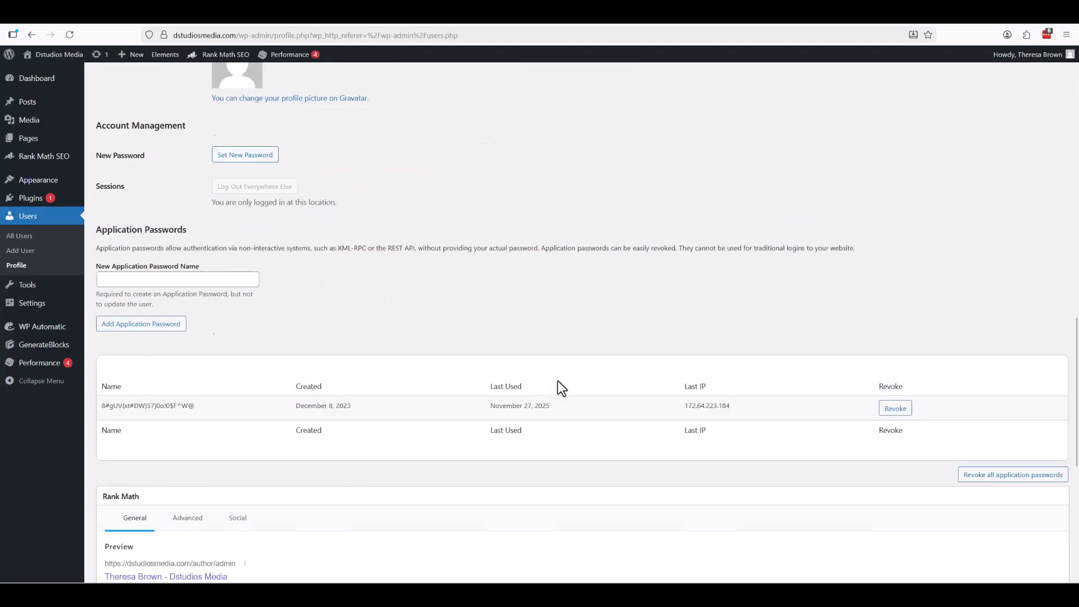
left_click(168, 276)
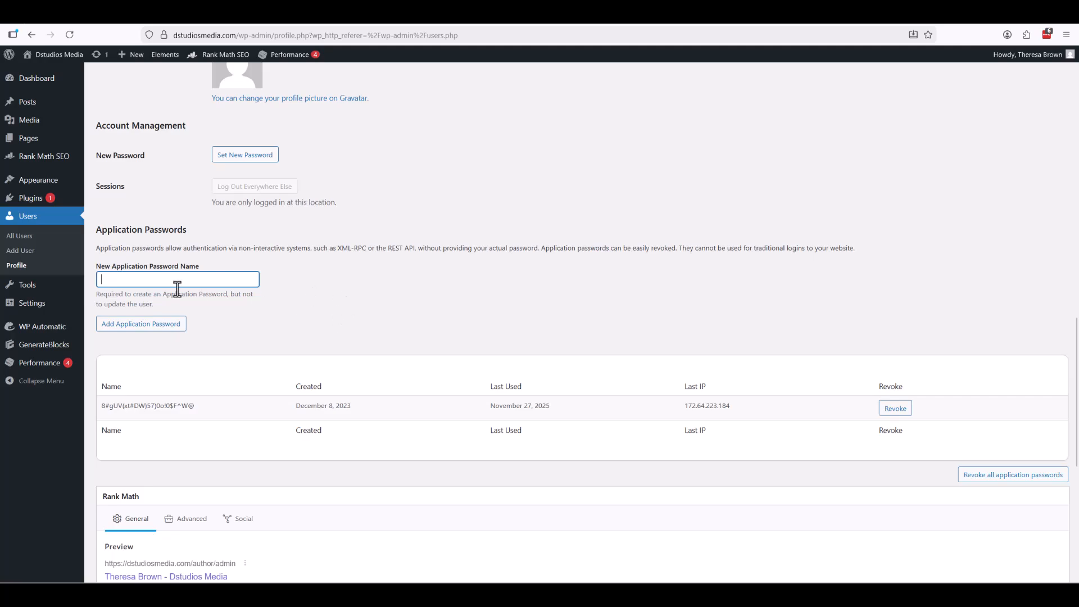
left_click_drag(199, 264, 97, 271)
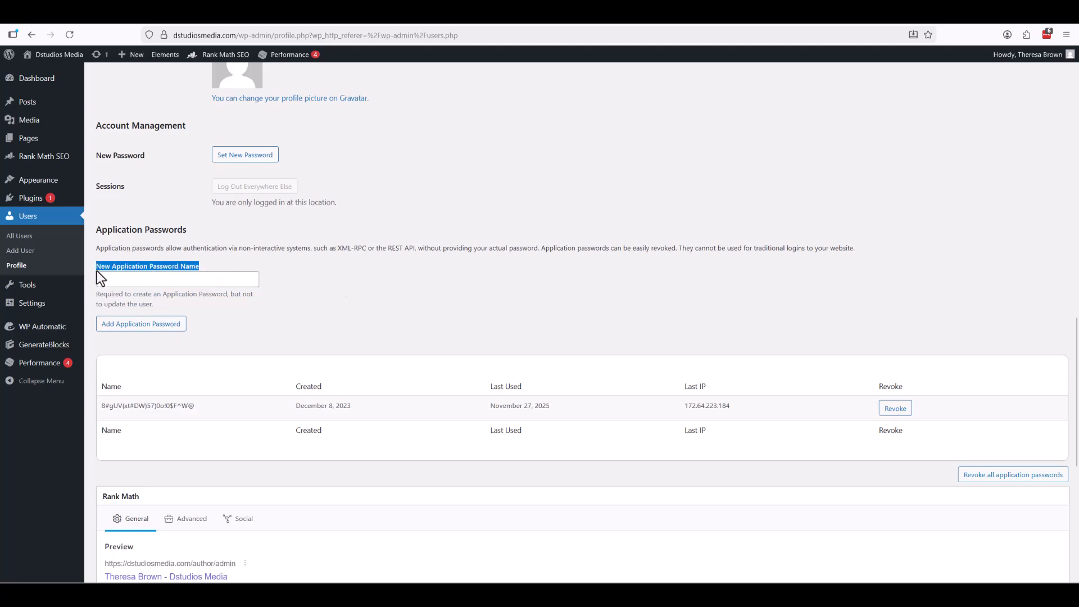
left_click_drag(186, 229, 93, 233)
double_click(102, 231)
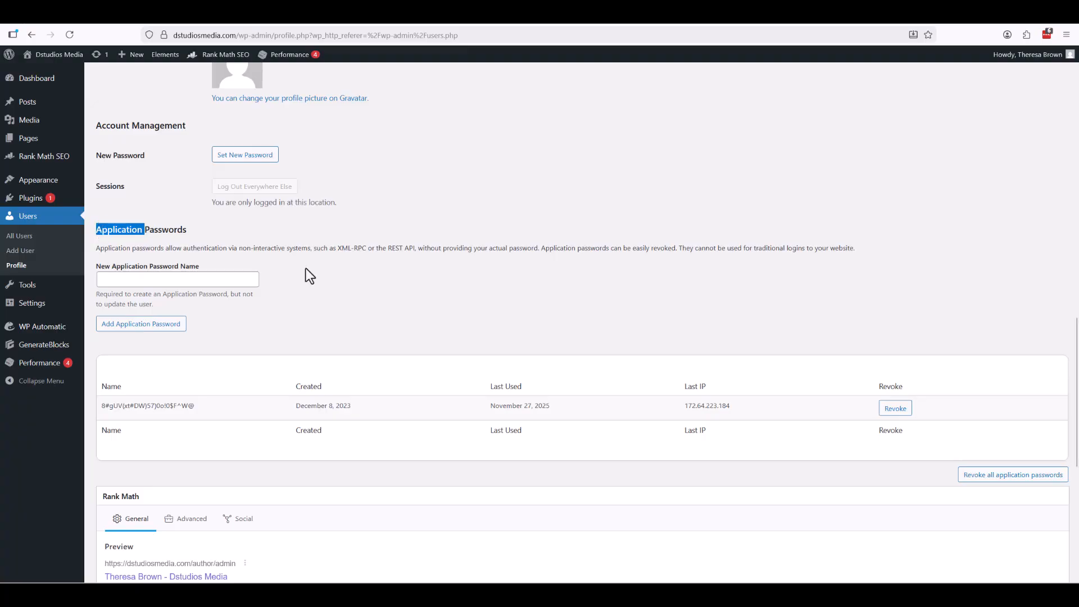
left_click(194, 234)
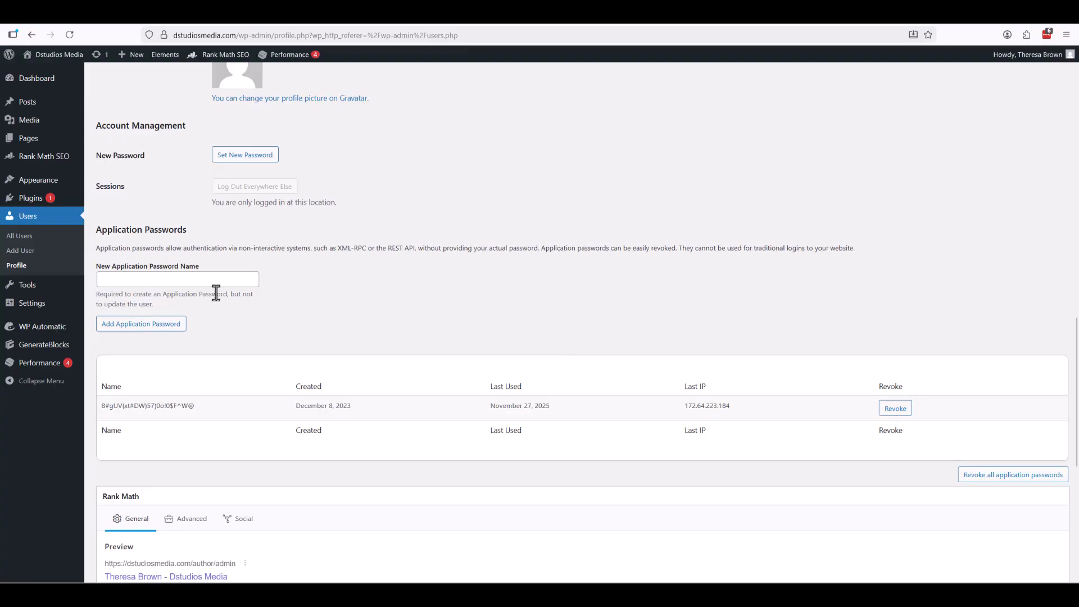
Scroll around the profile's Application Passwords area, then return to the WP Publisher Pro Sites page.
left_click(151, 279)
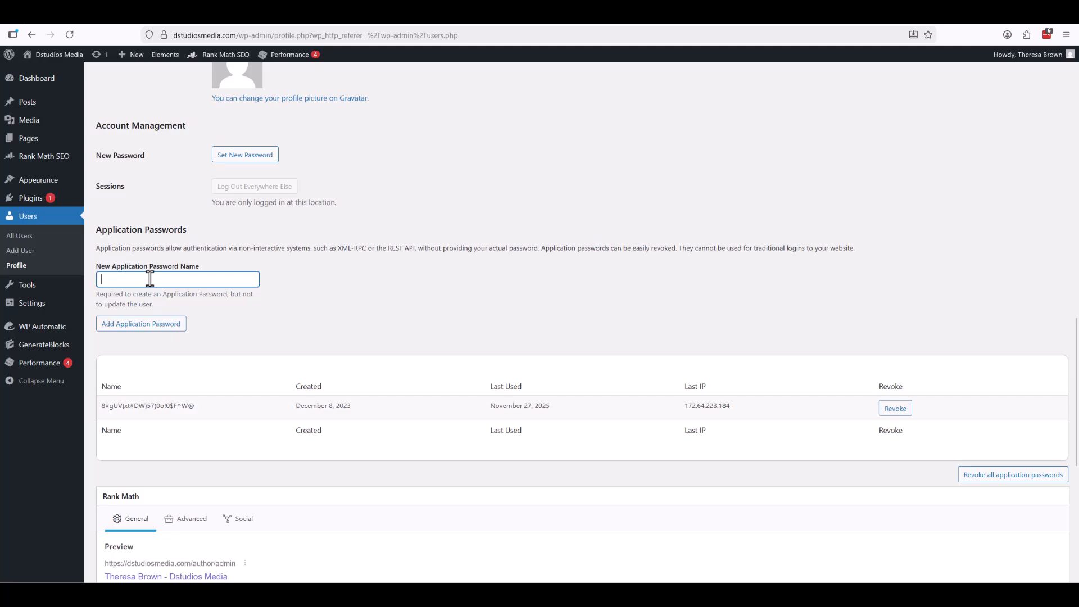
scroll(274, 316, "up", 15)
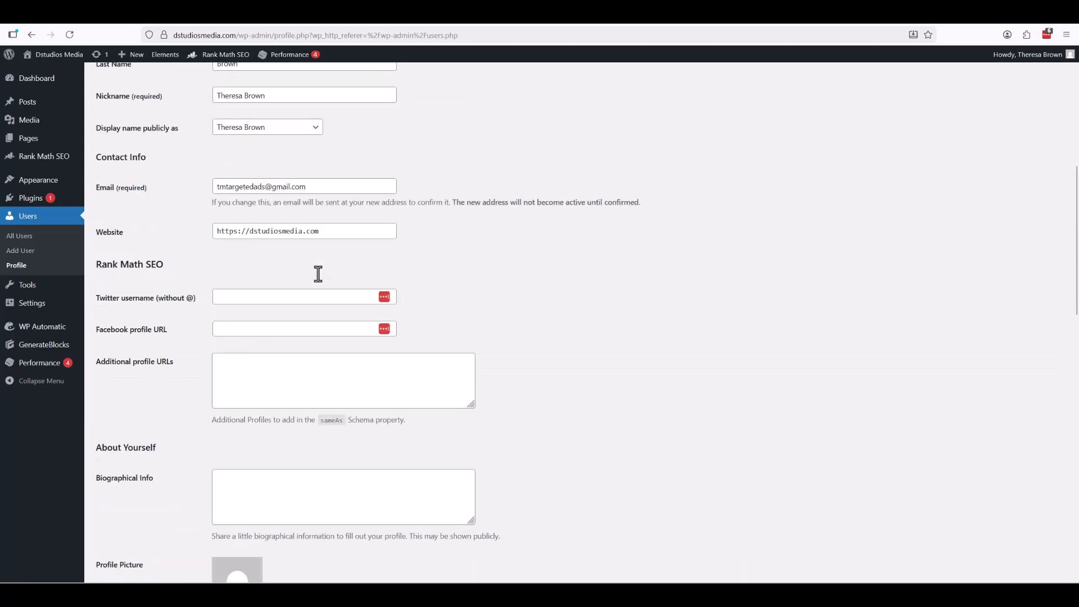
left_click(244, 264)
scroll(153, 276, "down", 20)
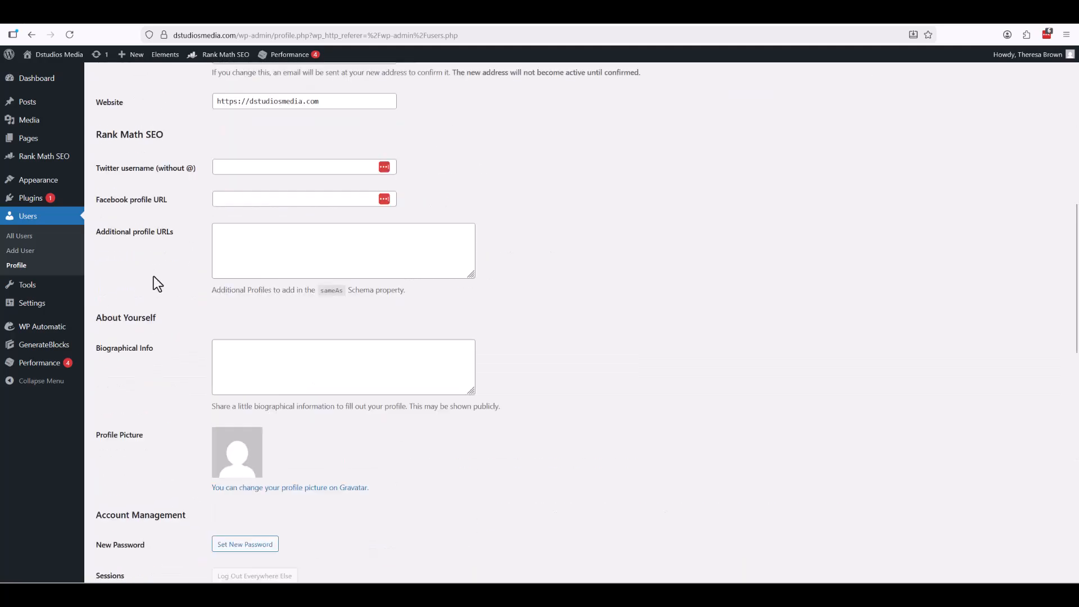
scroll(261, 335, "up", 5)
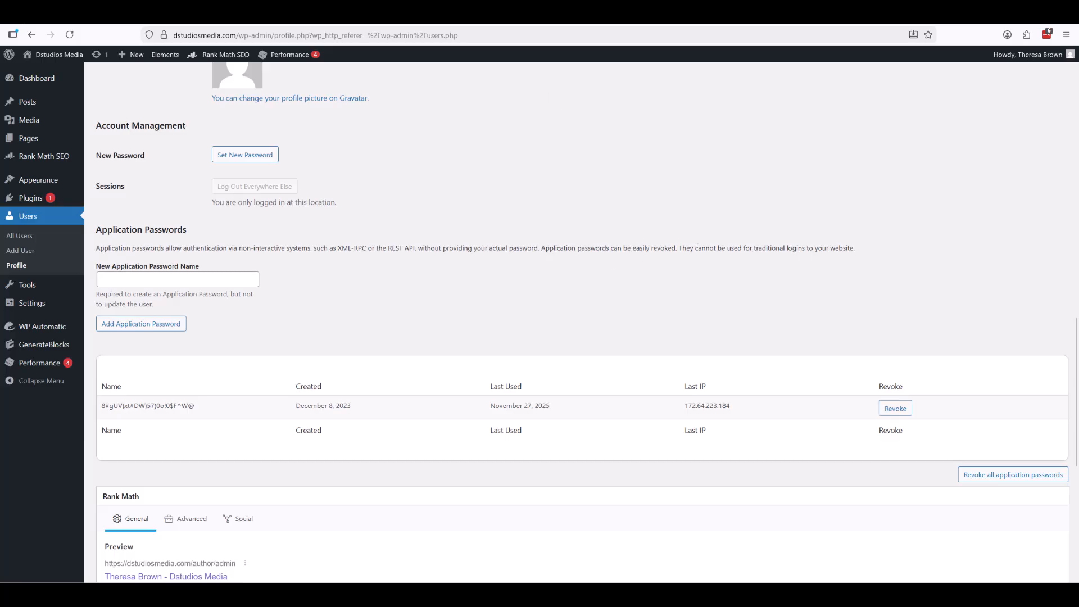
left_click(533, 14)
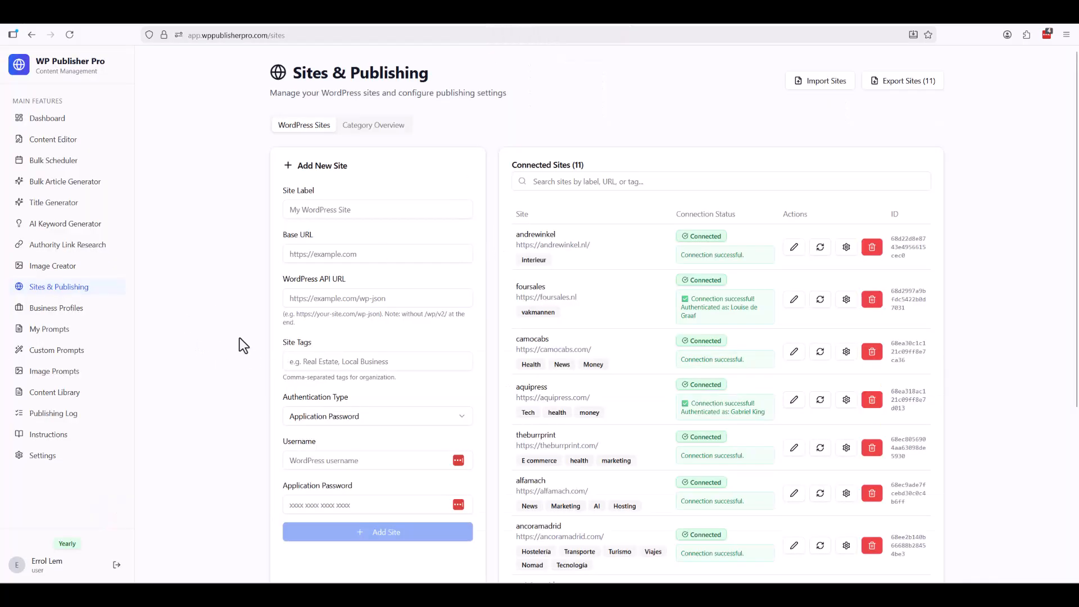
left_click(325, 209)
left_click(290, 247)
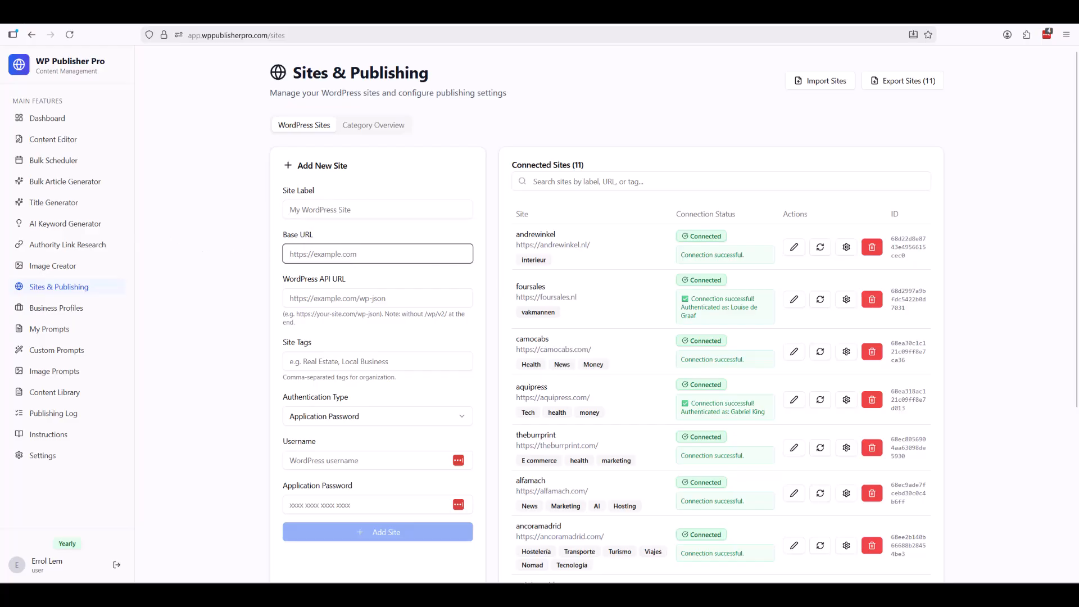
left_click(298, 298)
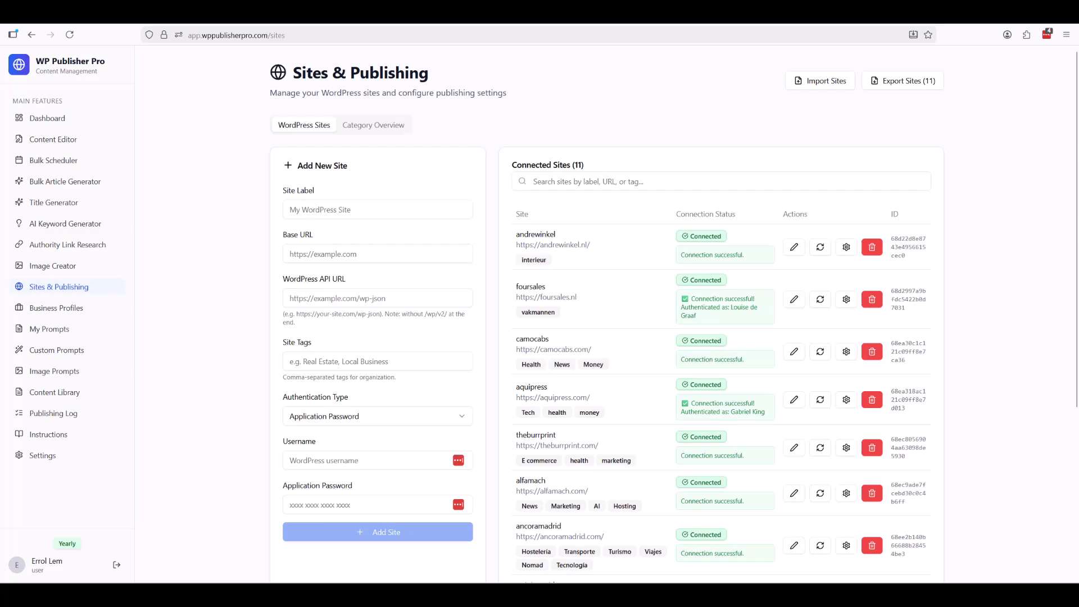
left_click(356, 249)
type("https://dstudiosmedia.com/")
double_click(336, 257)
left_click(340, 217)
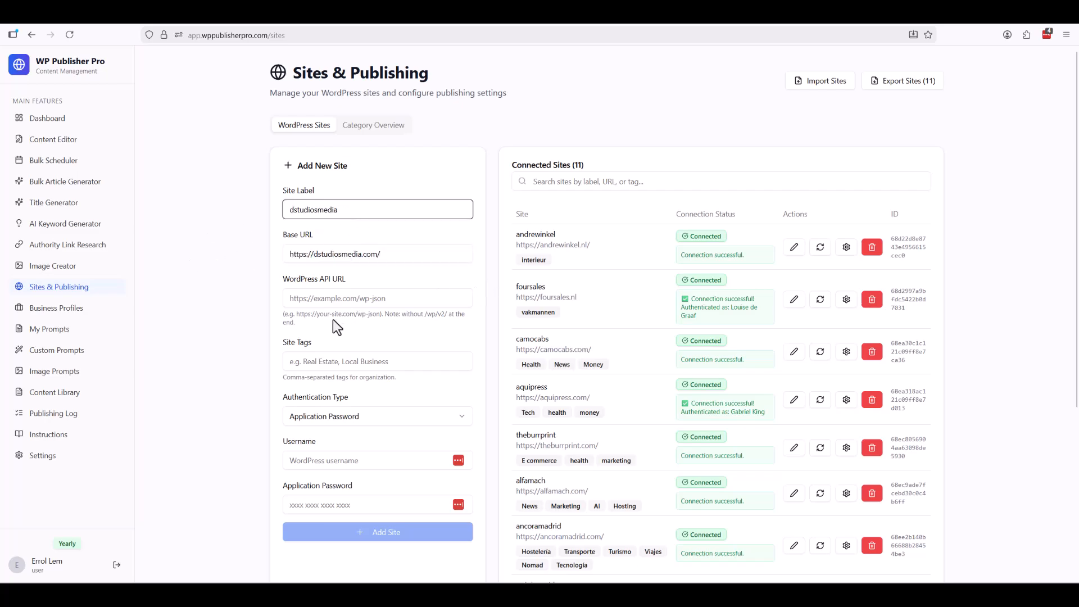
left_click(376, 295)
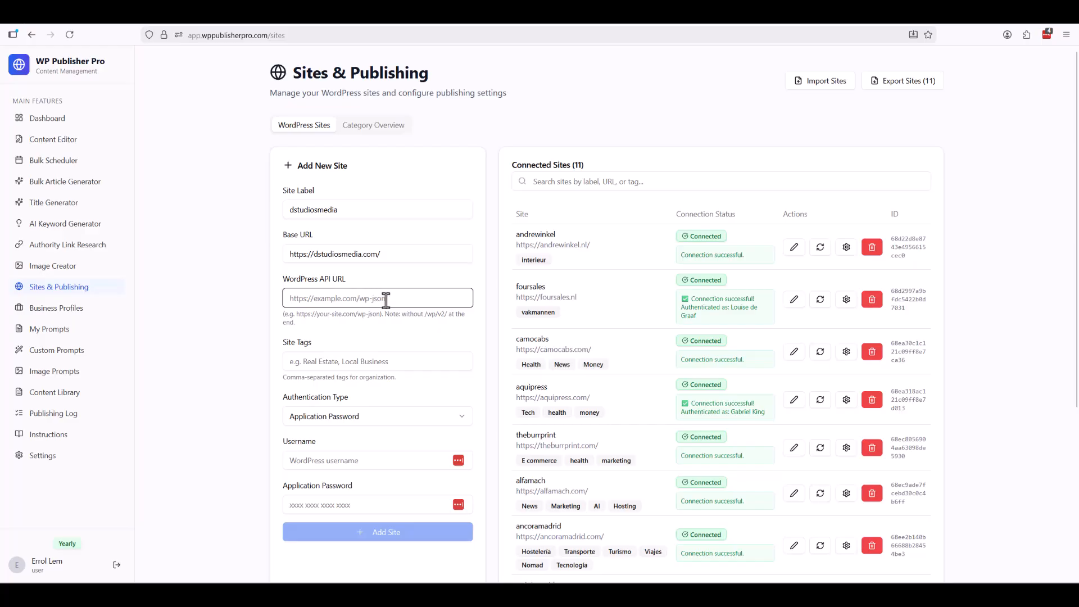
key("alt+Tab")
left_click(369, 293)
type("https://dstudiosmedia.com/wp-json")
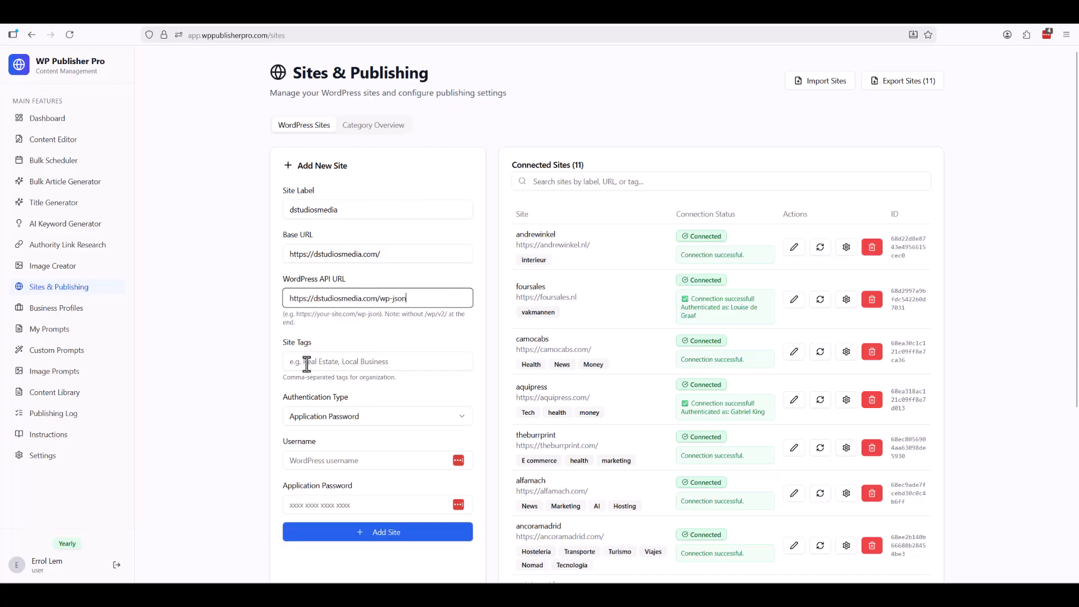
left_click(599, 14)
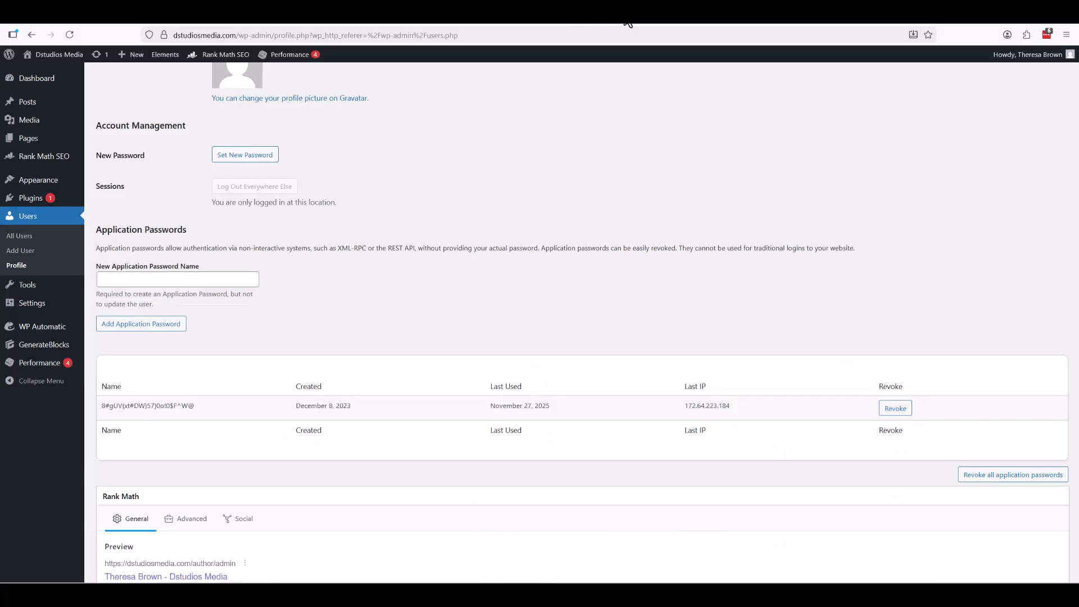
Visit the public dstudiosmedia.com homepage via the admin toolbar's Visit Site link.
left_click(41, 73)
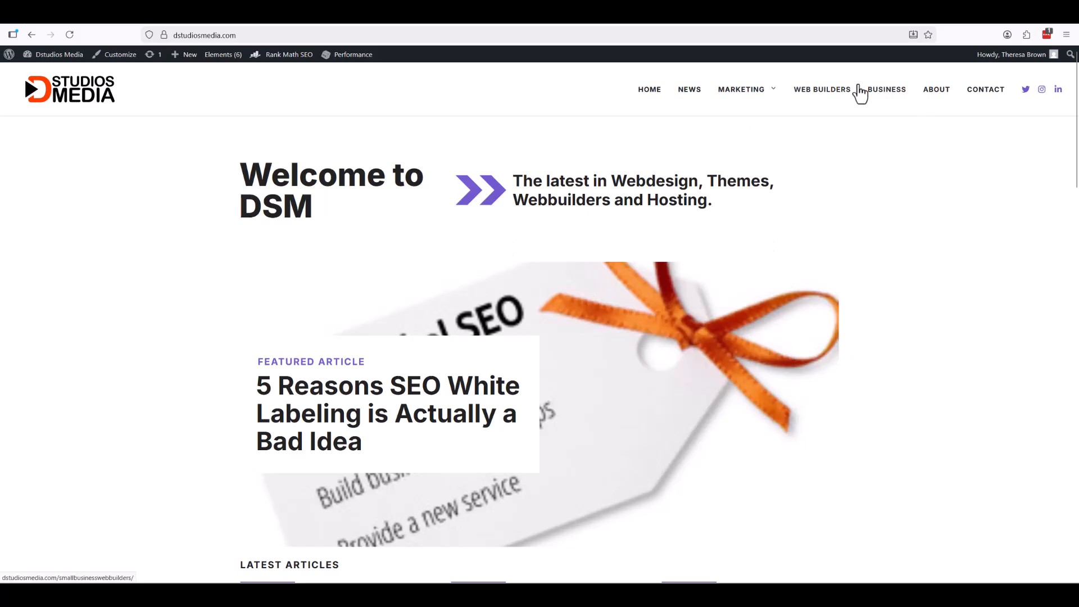
Tag the new site Webdesign and keep Application Password as the authentication type.
left_click(484, 12)
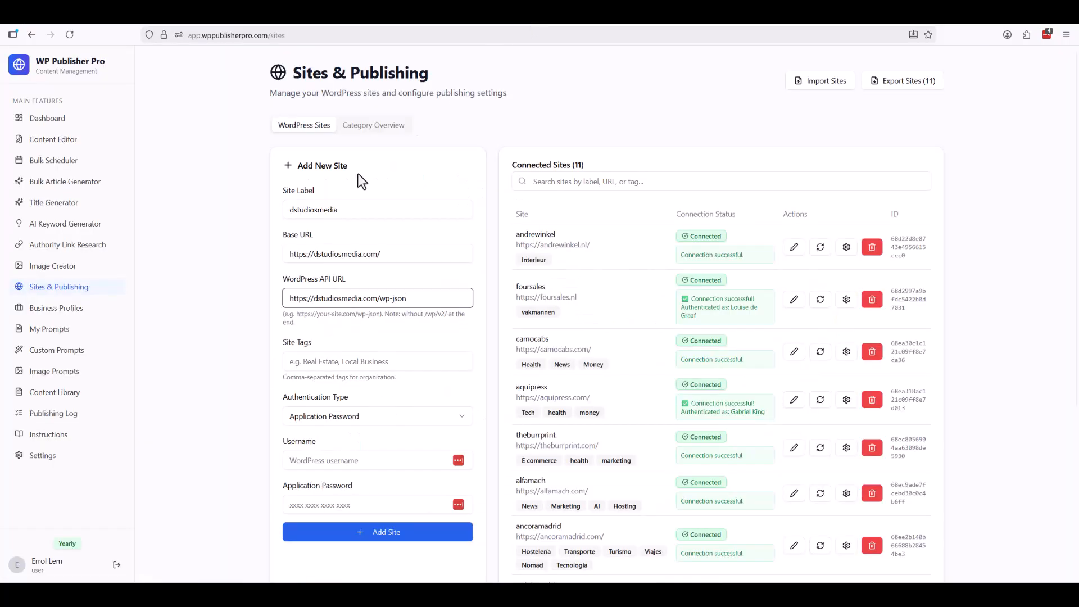
left_click(307, 361)
type("Webdesign")
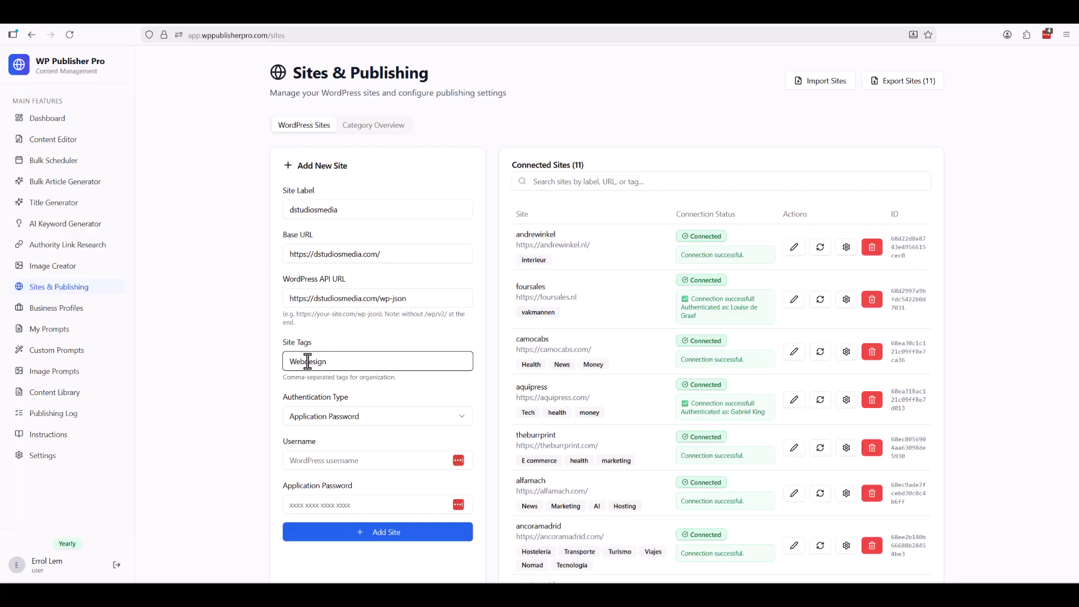
left_click(293, 417)
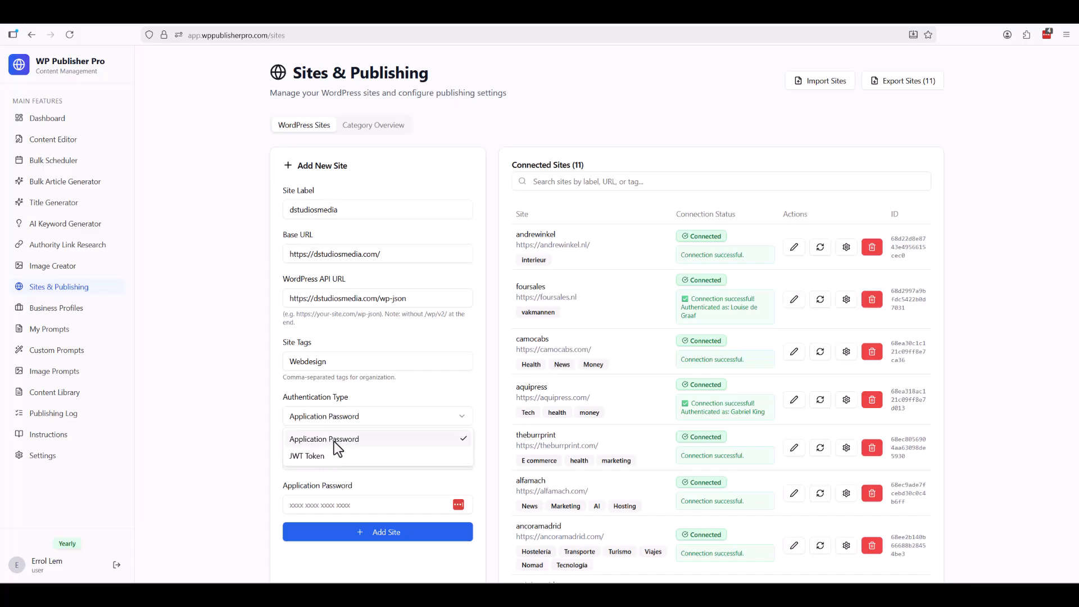
left_click(334, 441)
Enter the admin username and the application password, add the site, and dismiss the confirmation.
left_click(343, 471)
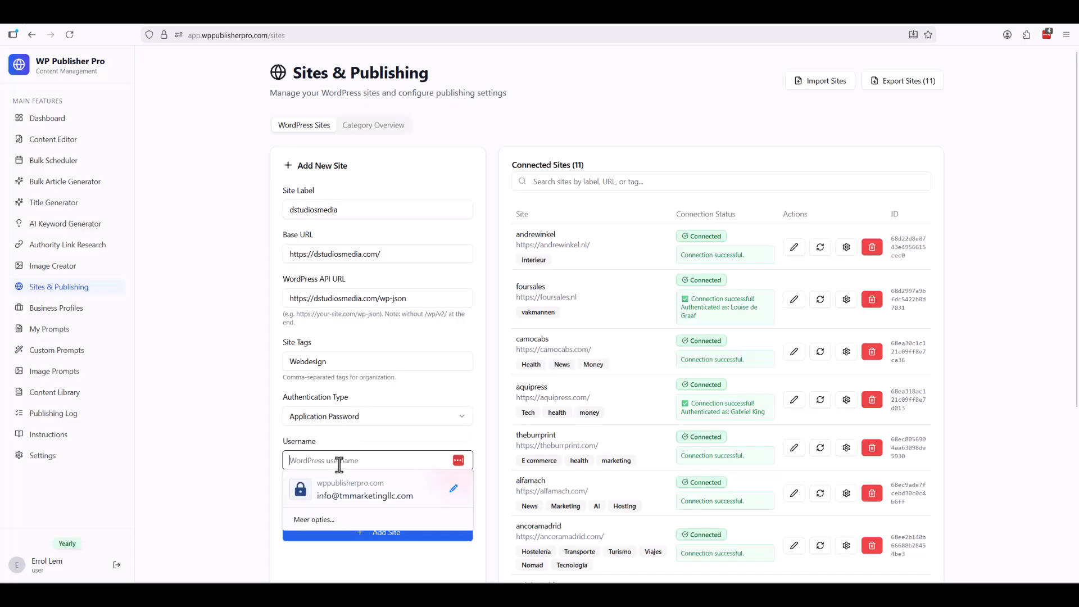
left_click(200, 429)
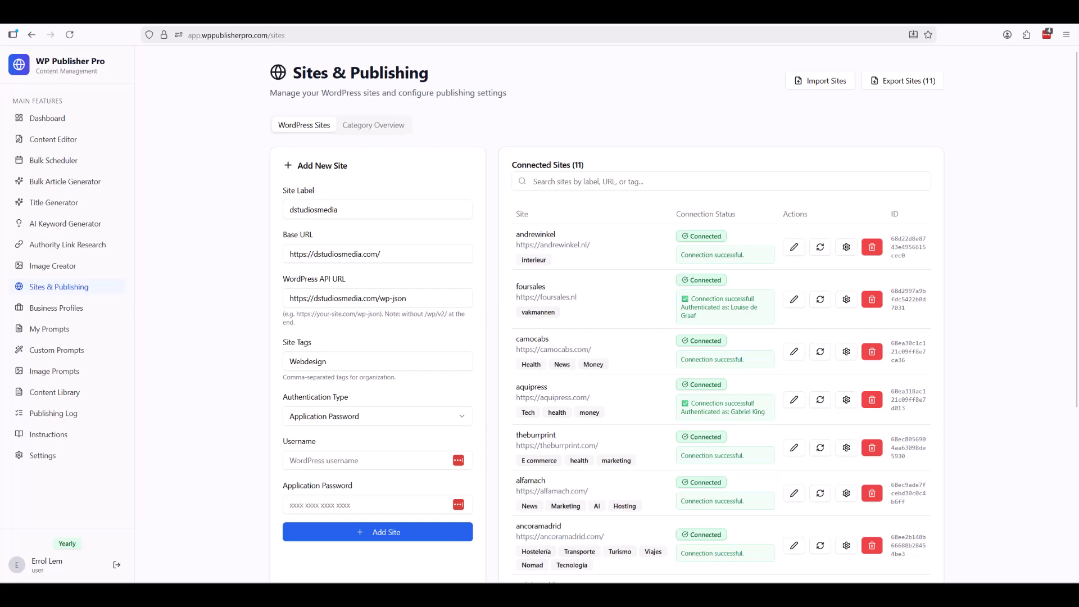
left_click(316, 453)
type("admin")
key("alt+Tab")
left_click(309, 504)
key("ctrl+v")
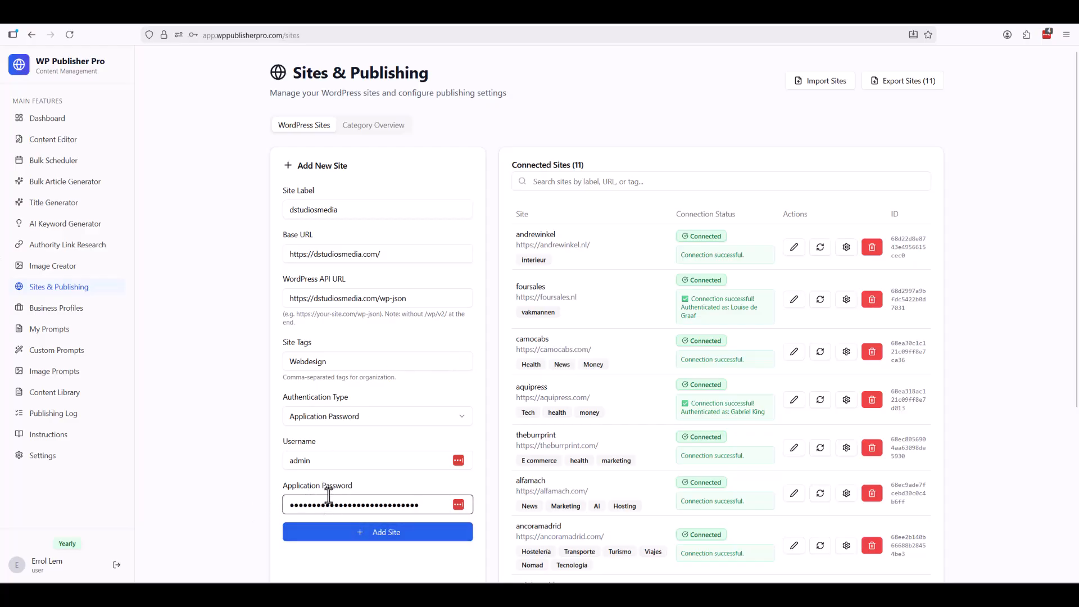
left_click(366, 538)
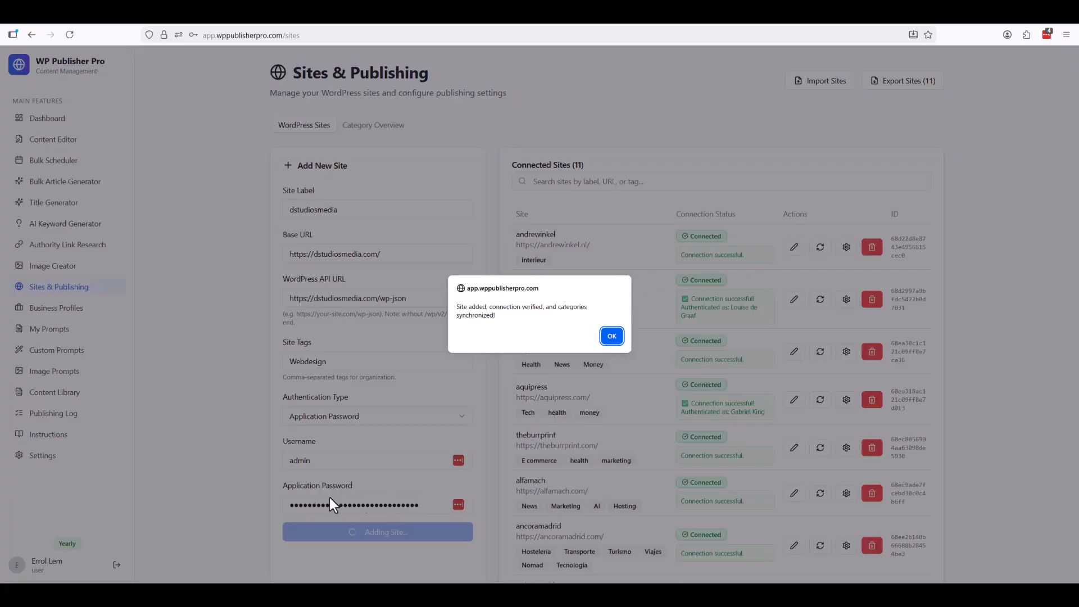
left_click(617, 335)
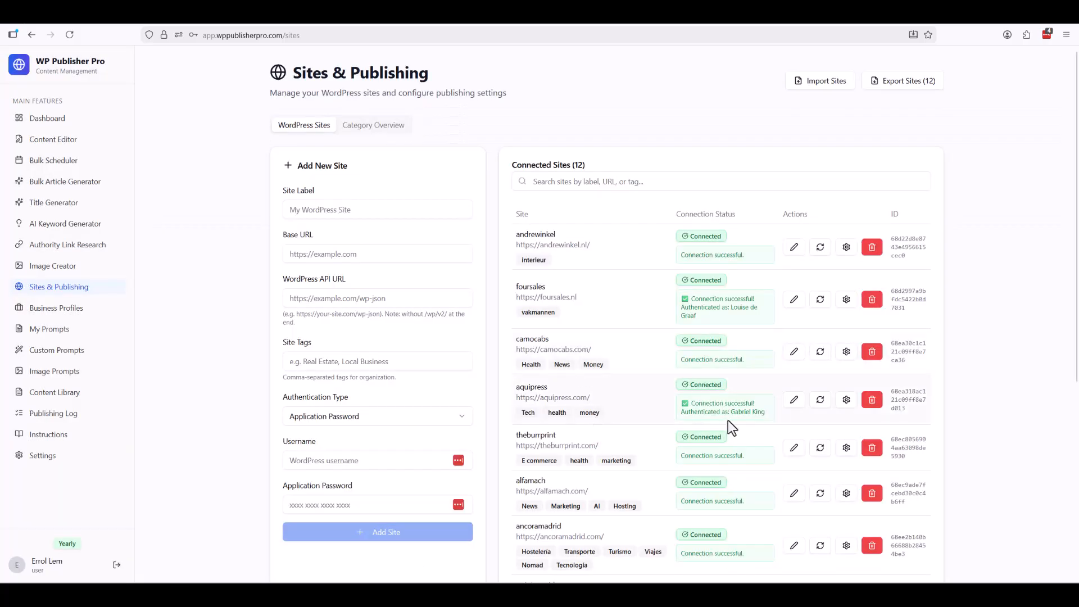
Re-test the dstudiosmedia connection, decline the password-manager prompt, and dismiss the success result.
scroll(712, 464, "down", 5)
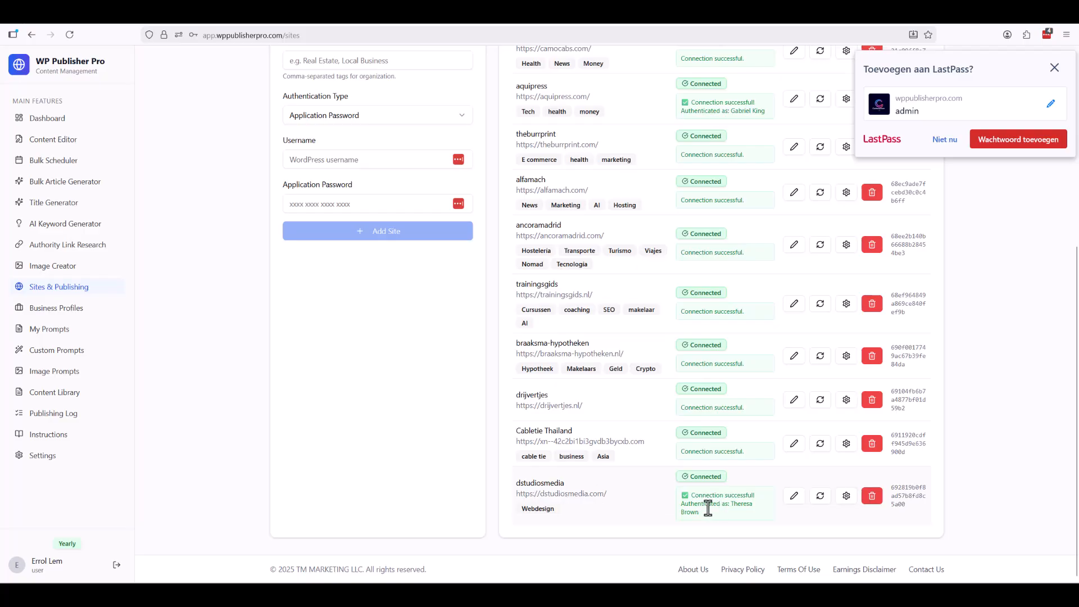
left_click_drag(731, 504, 741, 512)
left_click(745, 501)
left_click(822, 497)
left_click(940, 141)
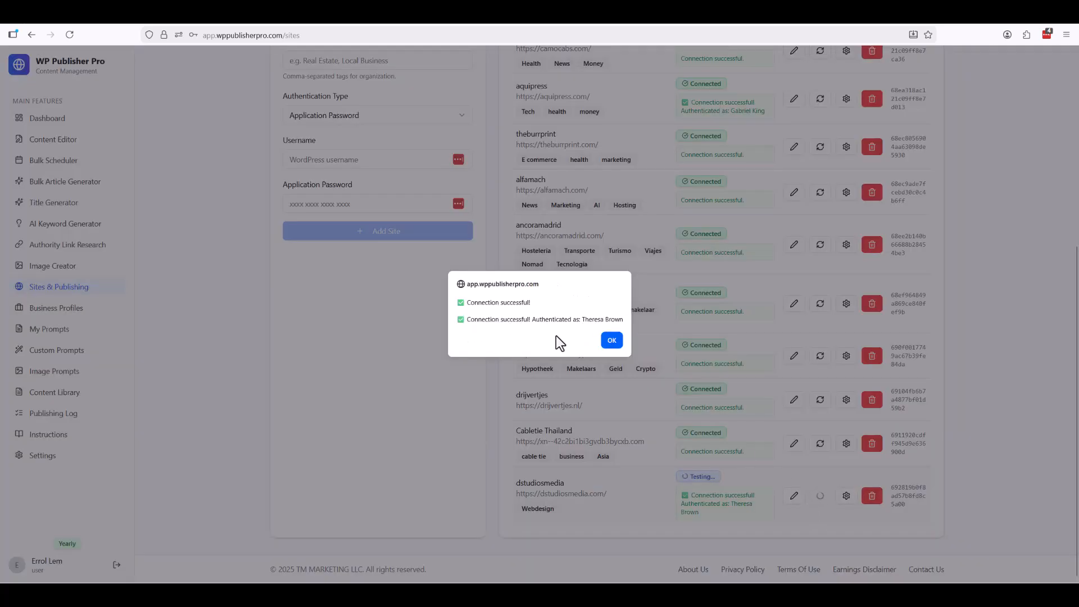
left_click(613, 341)
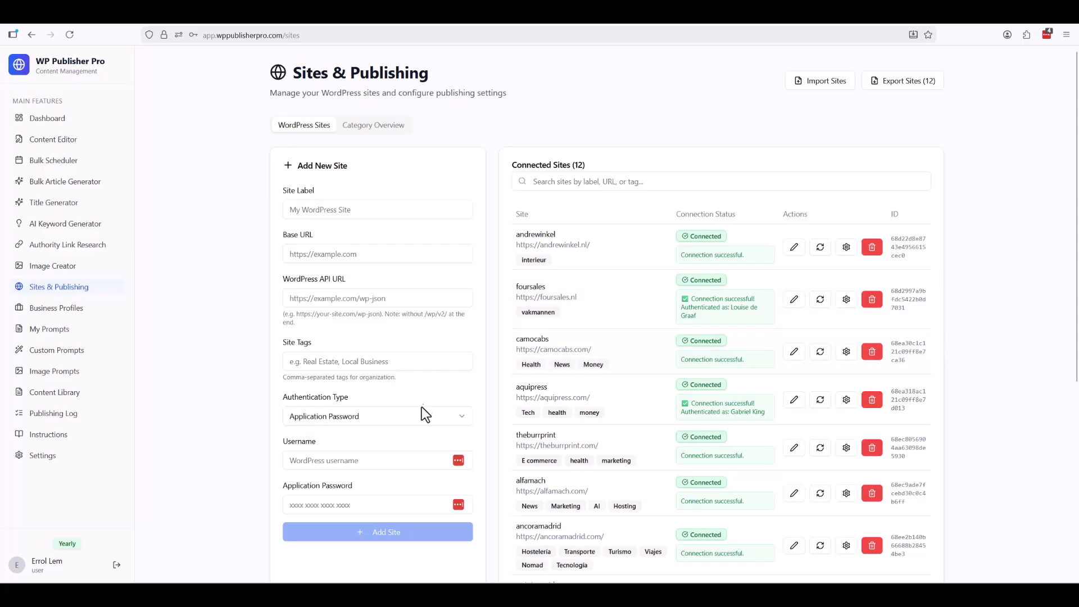
Expand dstudiosmedia in Category Overview to check its five categories, then return to the Sites list.
left_click(367, 128)
scroll(494, 447, "down", 3)
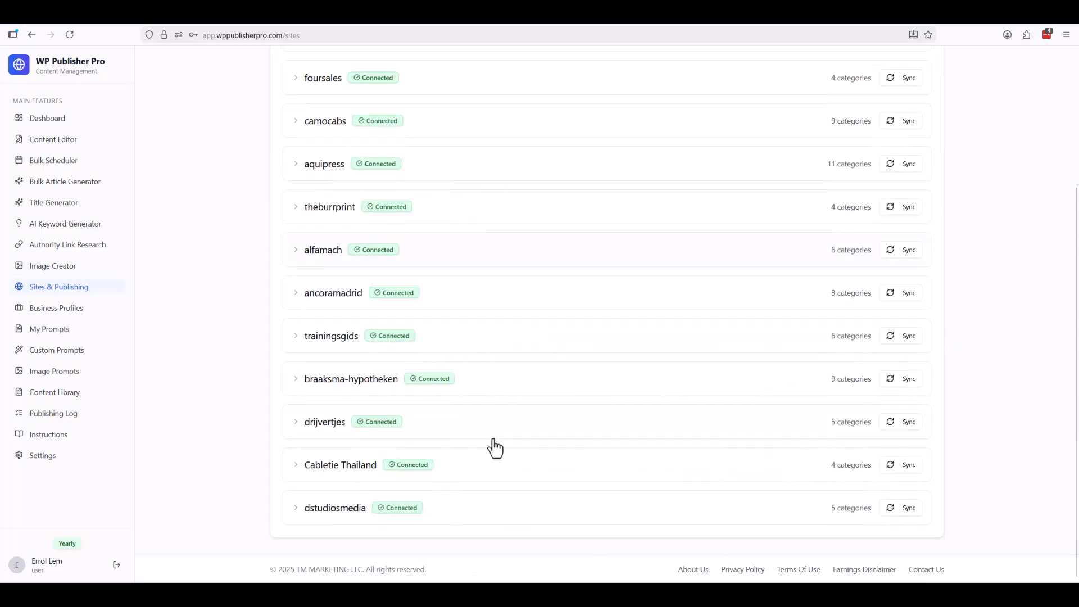
left_click(338, 508)
scroll(500, 502, "down", 2)
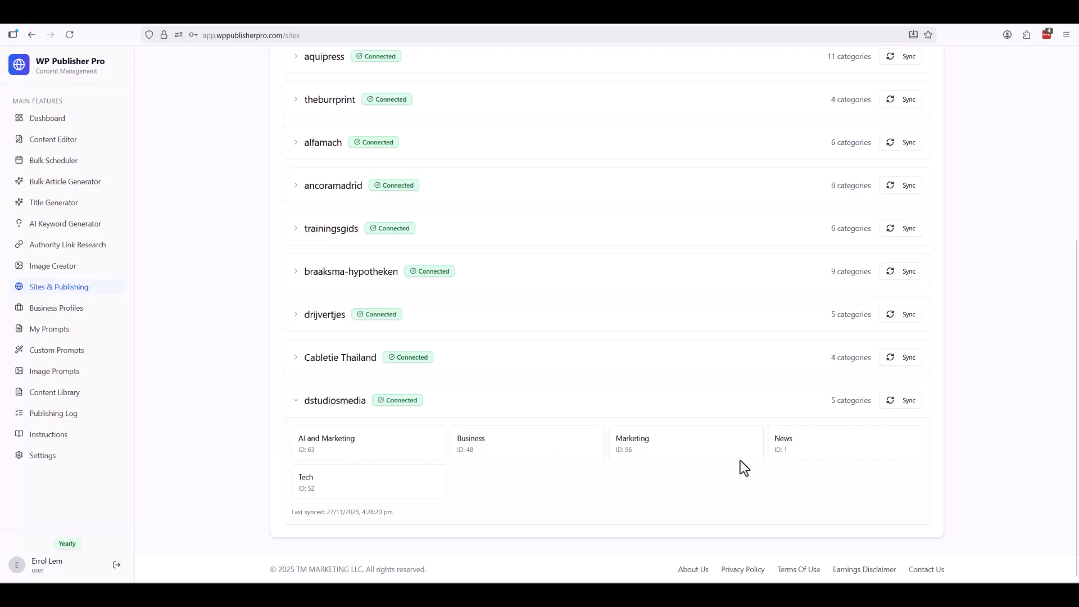
scroll(604, 427, "up", 5)
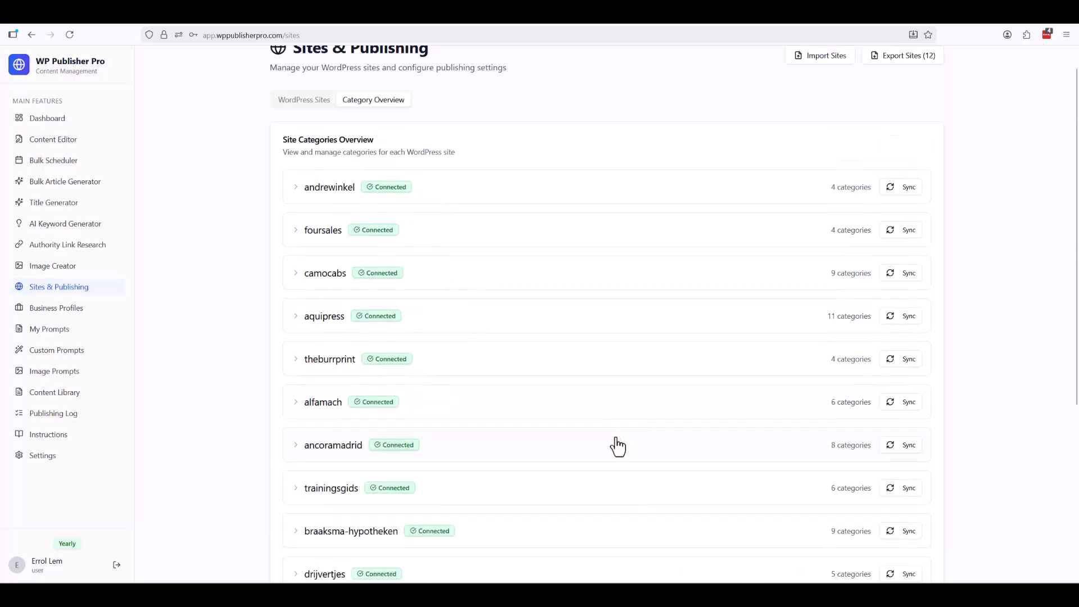
left_click(305, 125)
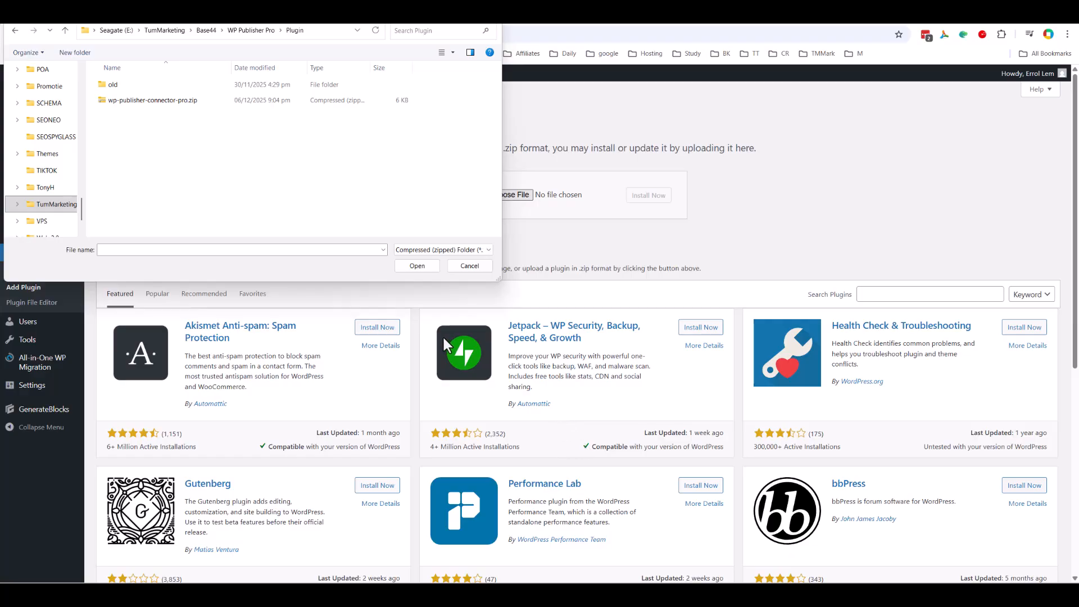
Upload wp-publisher-connector-pro.zip, install it, and activate WP Publisher Connector PRO 3.0.2.
left_click(138, 100)
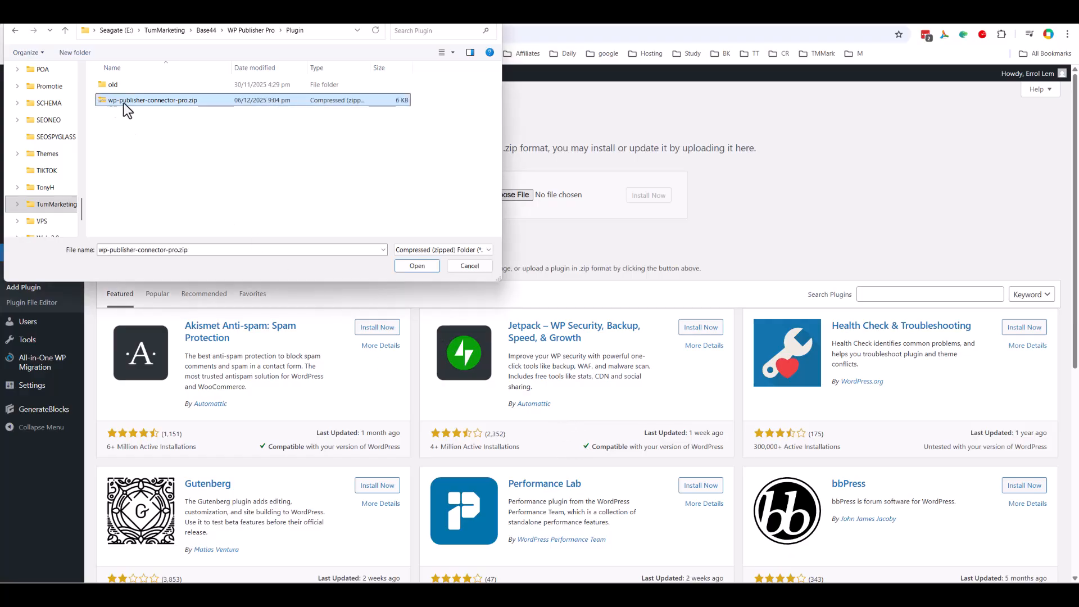
left_click(416, 268)
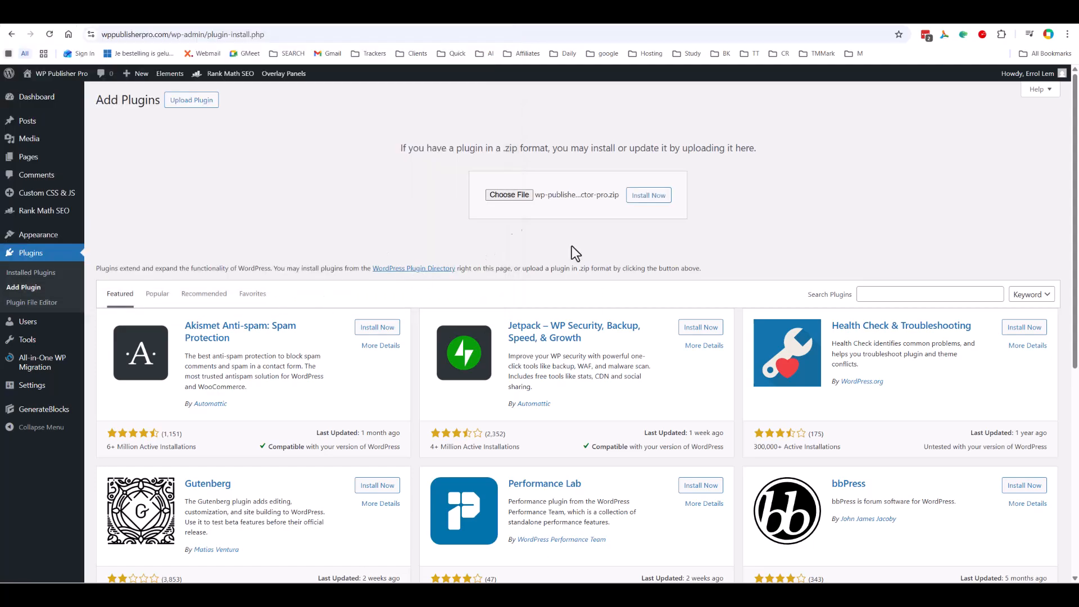
left_click(647, 197)
left_click(124, 194)
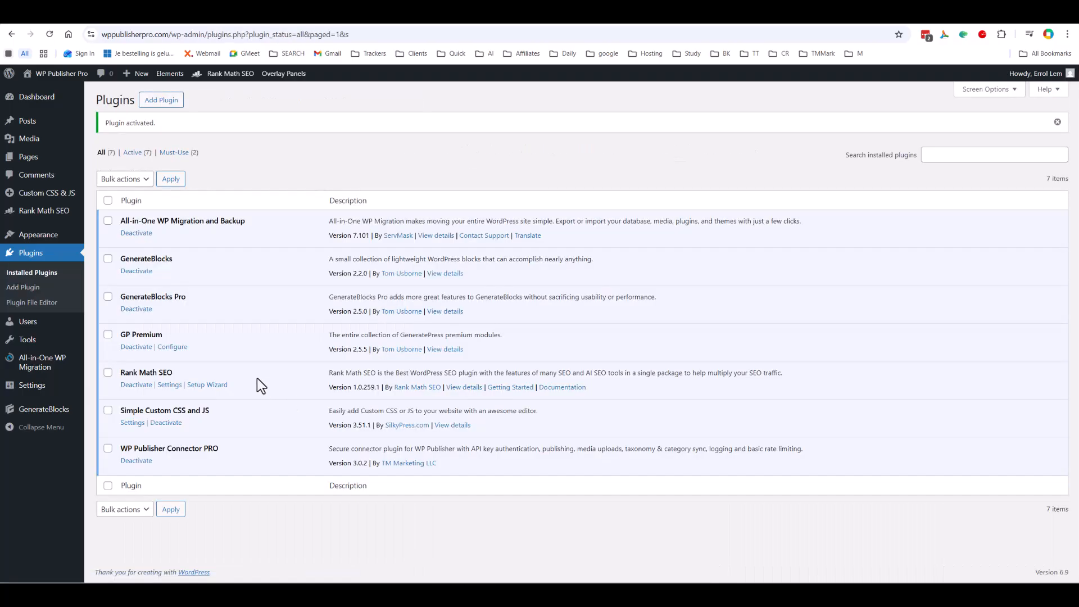
Generate a new API key in WP Publisher Connector PRO settings and copy it to WP Publisher Pro.
mouse_move(36, 386)
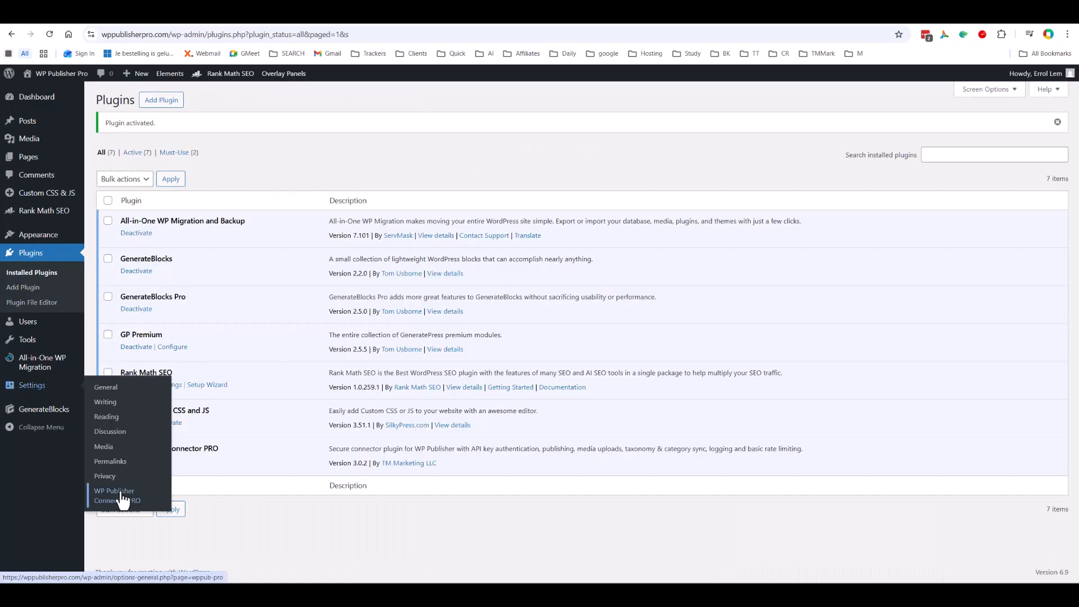
left_click(125, 510)
left_click(159, 232)
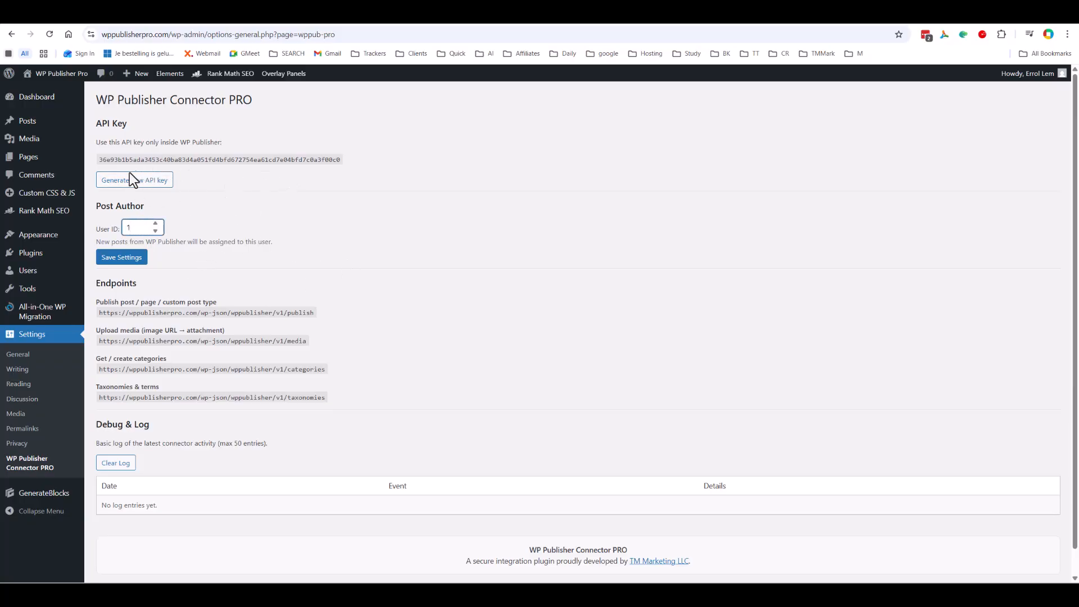
double_click(169, 160)
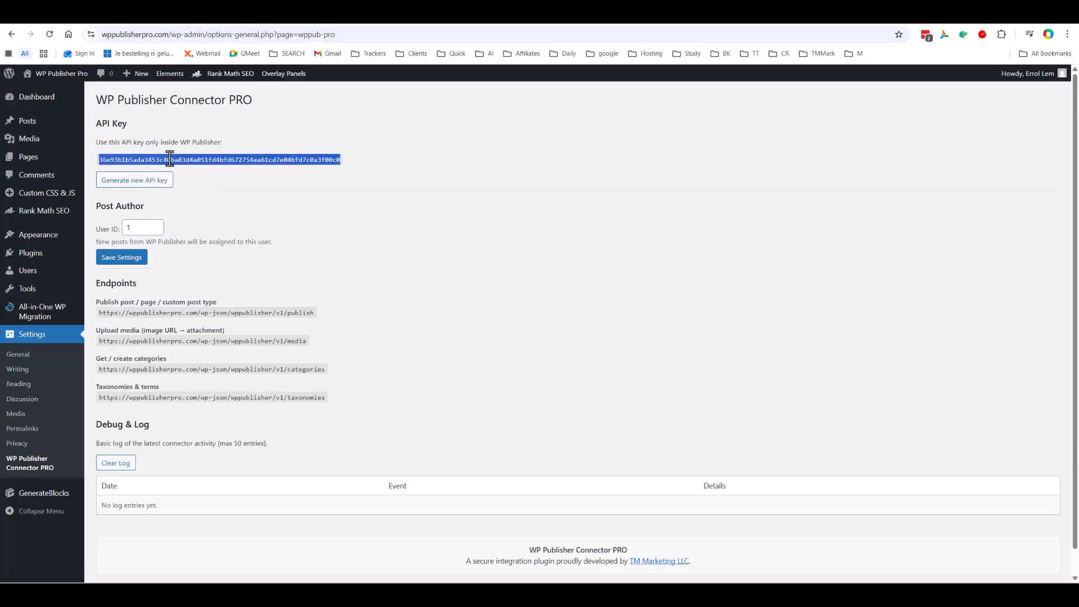
left_click(155, 188)
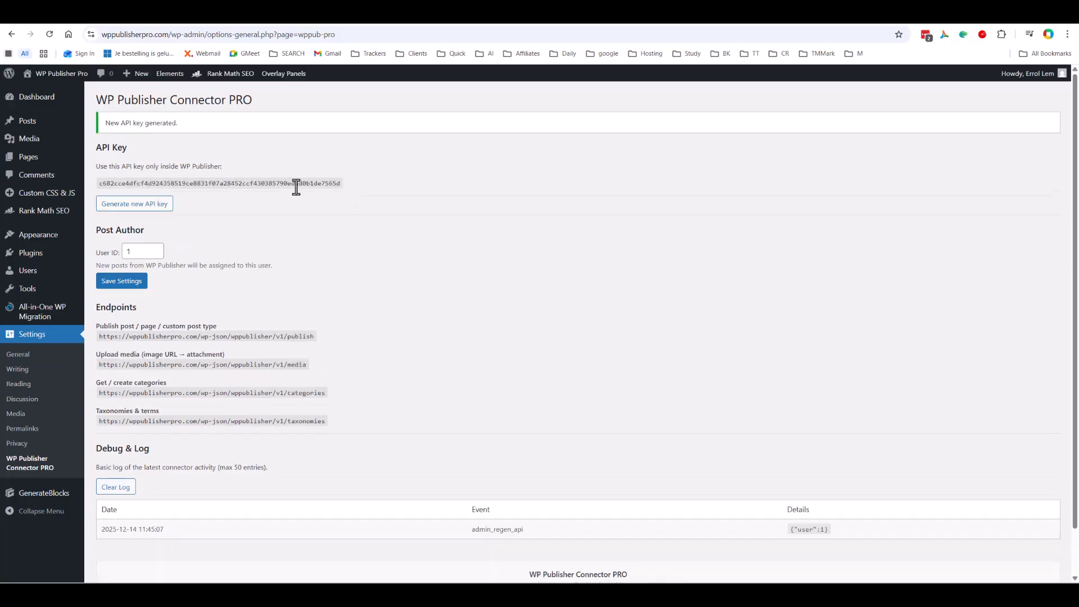
double_click(152, 184)
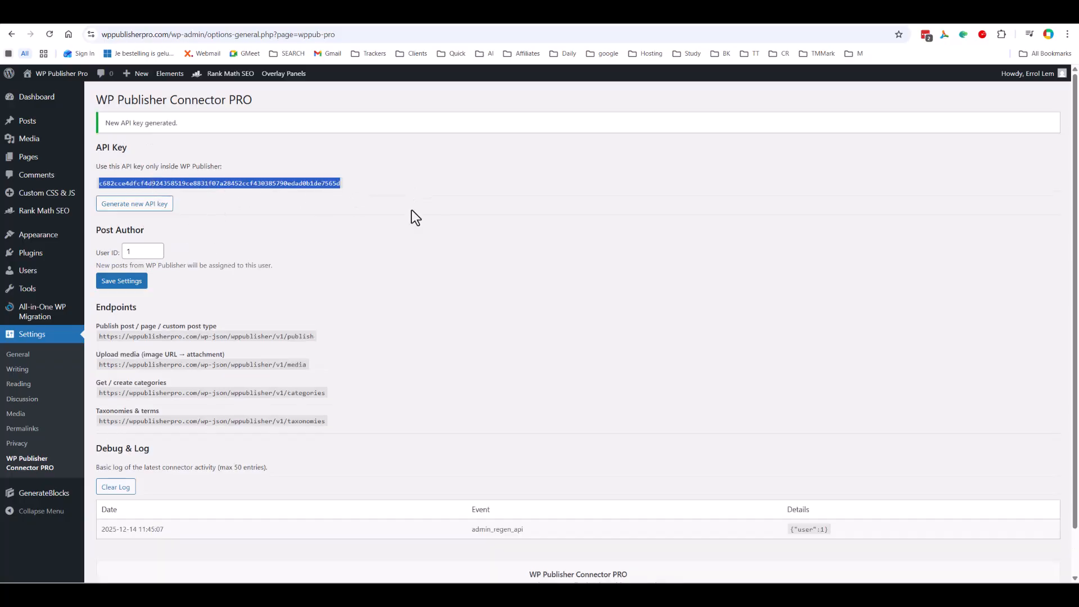
key("alt+Tab")
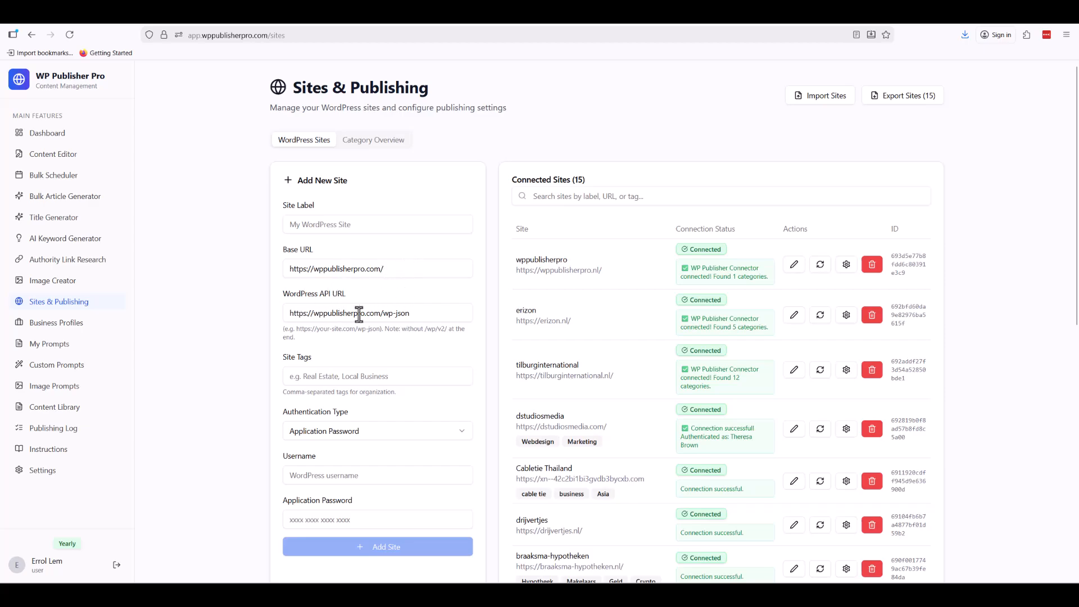
Set the Site Label to 'wppublisherpro ENG' using the site name from the base URL.
left_click(417, 315)
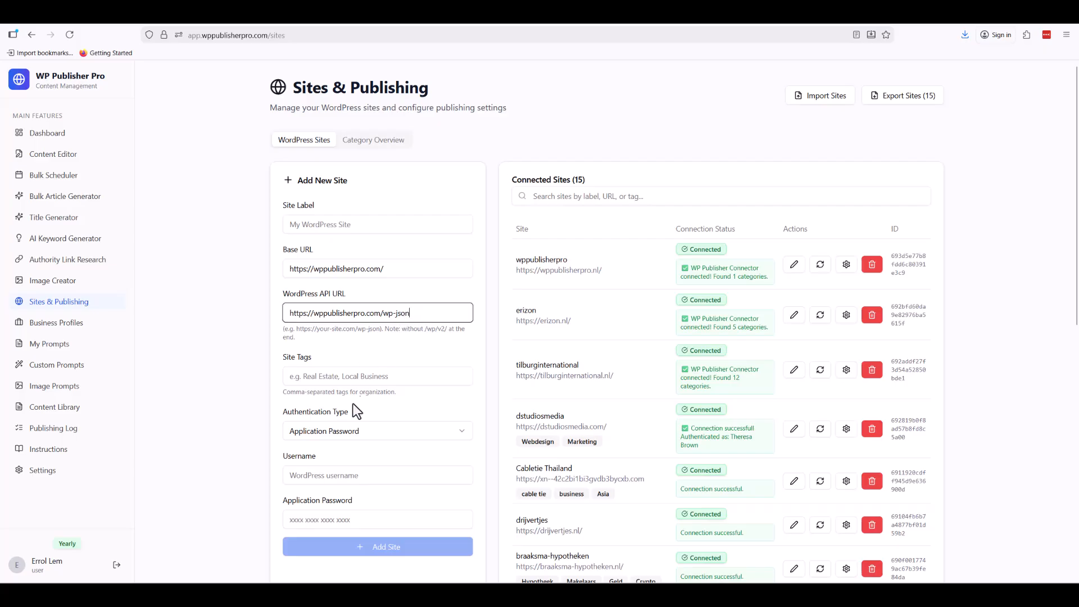
left_click(310, 385)
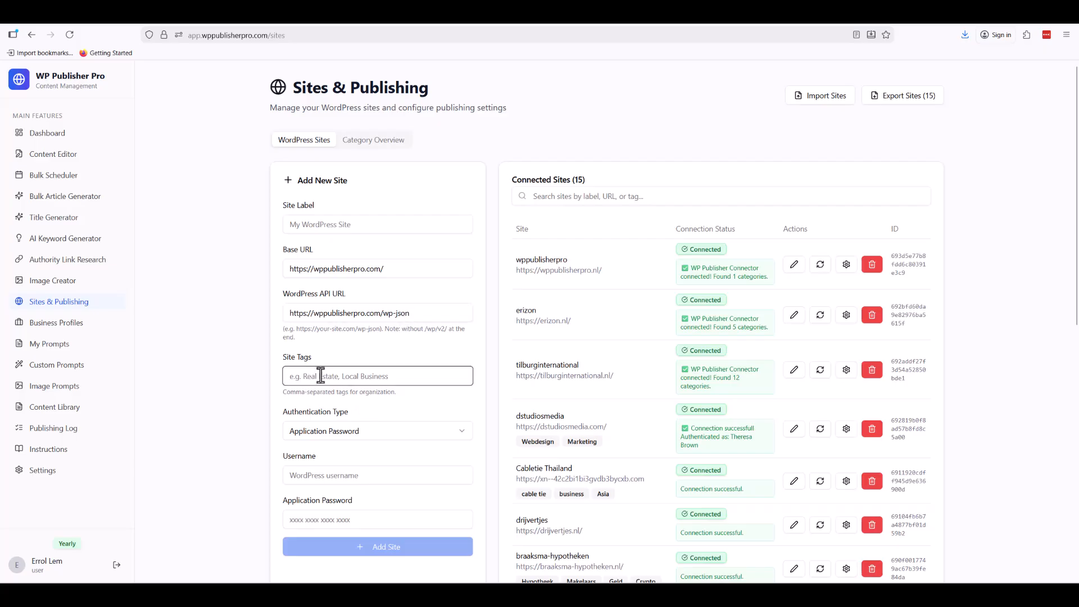
double_click(337, 270)
key("ctrl+c")
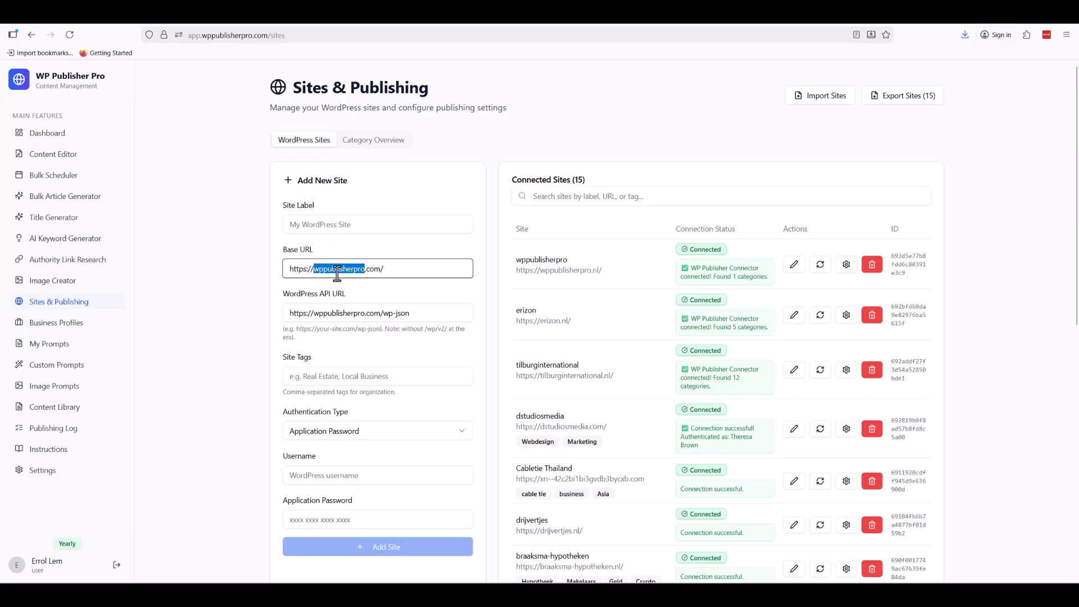
left_click(313, 224)
key("ctrl+v")
type("ENG")
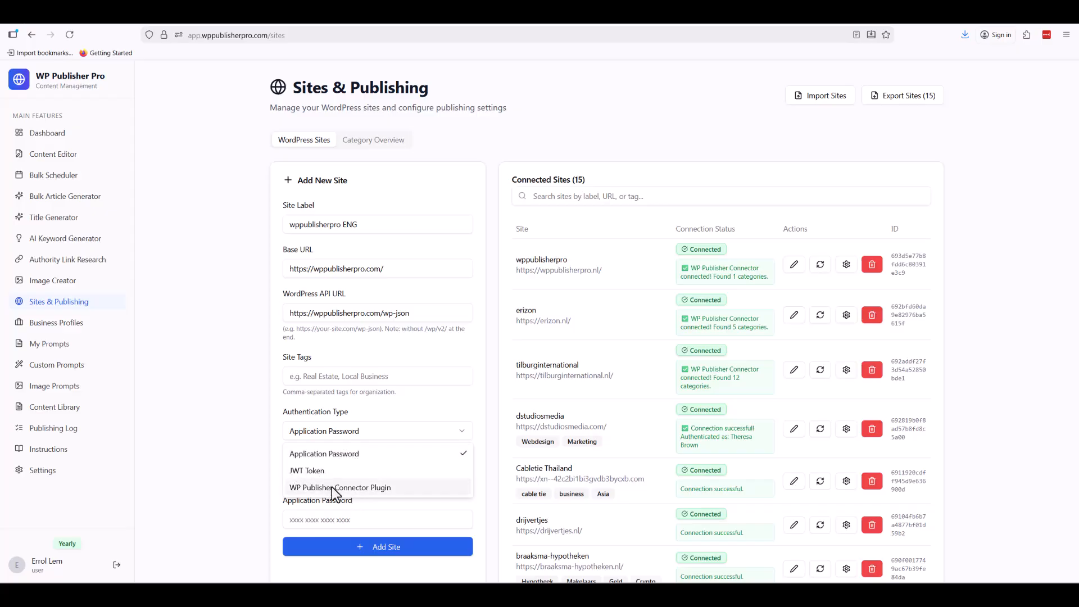
Authenticate via the WP Publisher Connector Plugin with the pasted API key, add the site, and confirm.
left_click(336, 487)
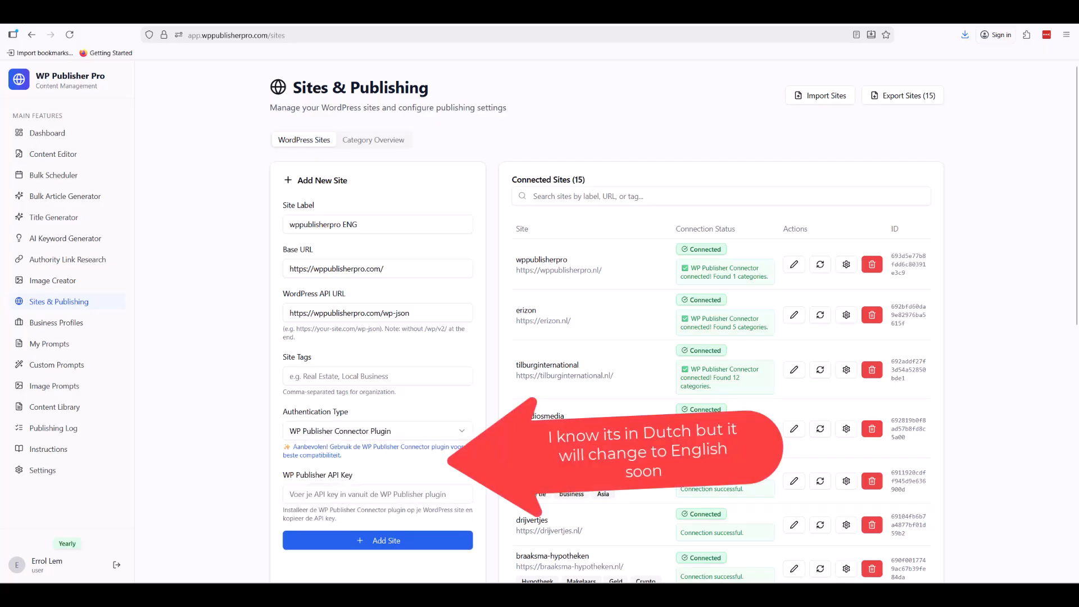
left_click(356, 494)
key("ctrl+v")
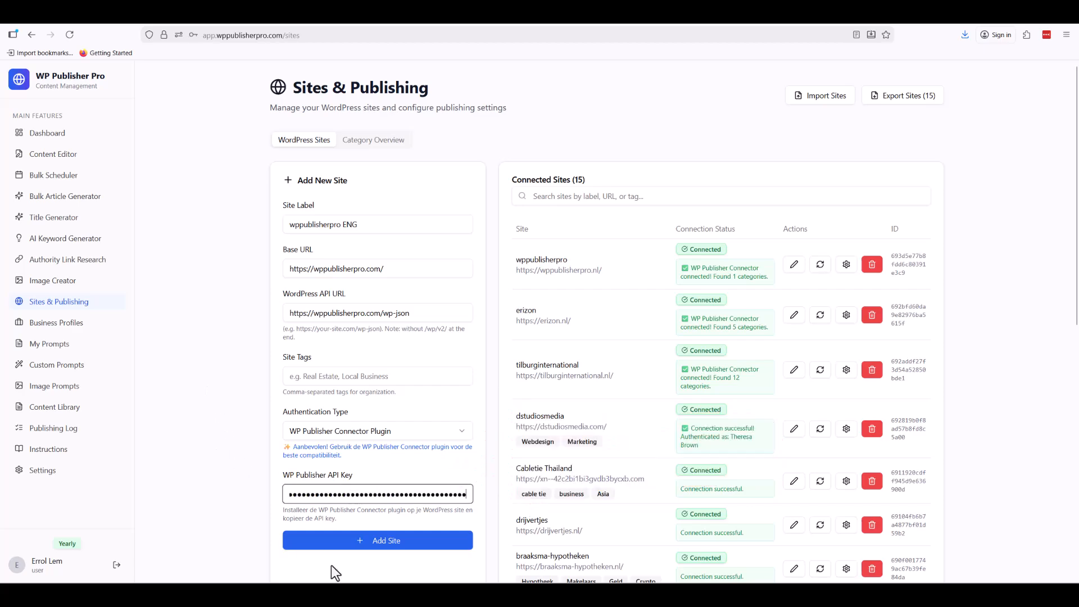
left_click(361, 542)
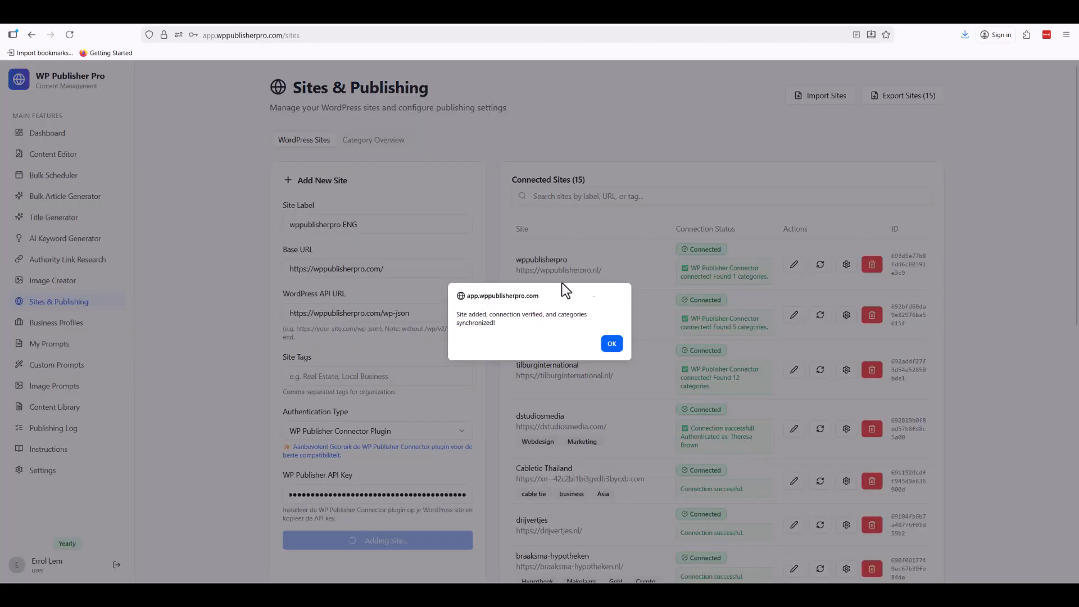
left_click(616, 345)
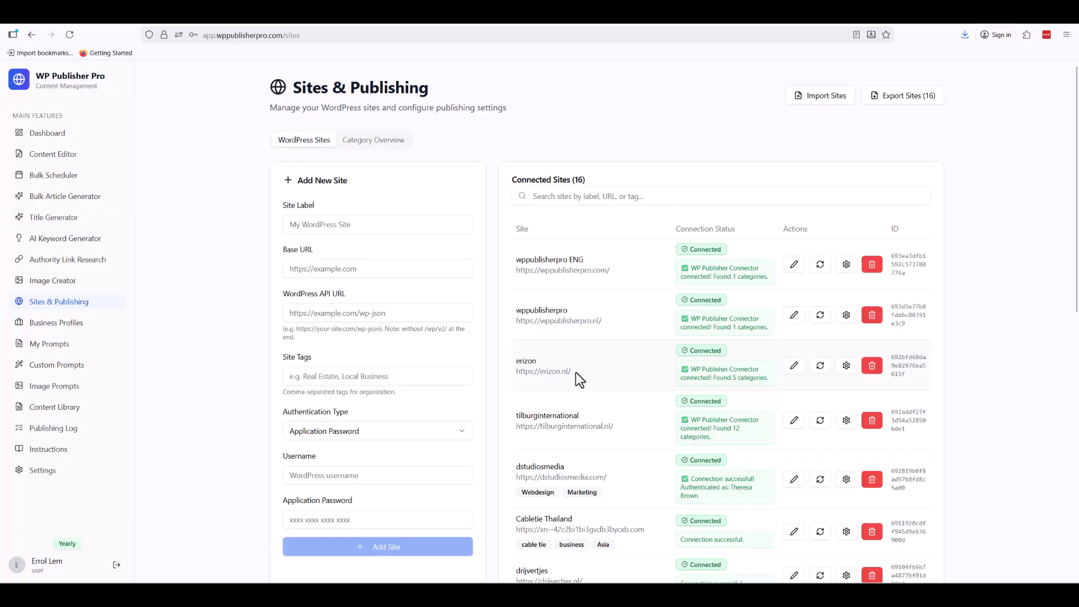
left_click(386, 138)
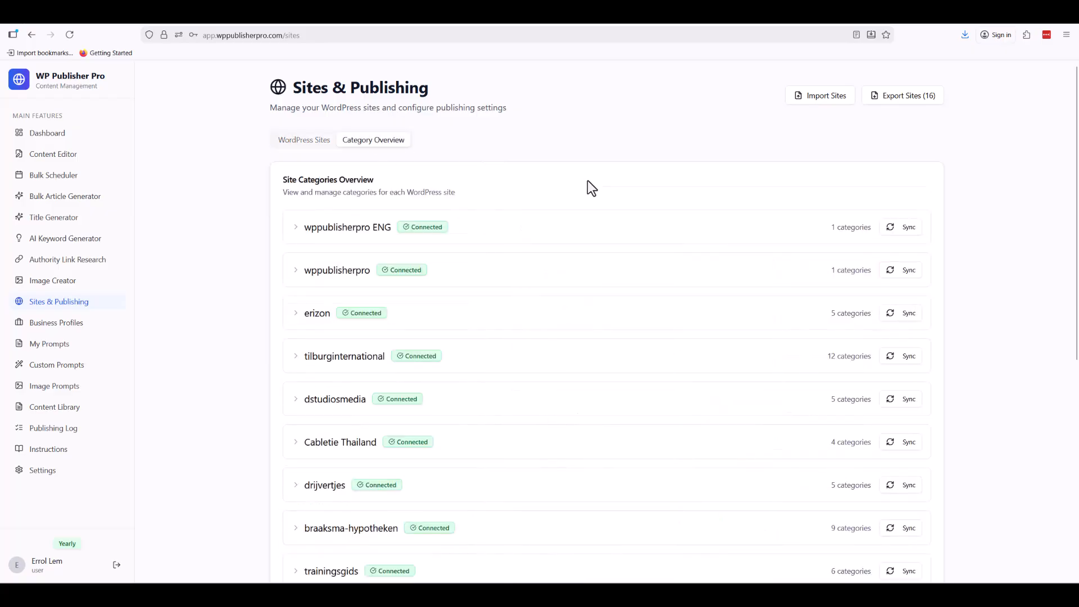
left_click(610, 232)
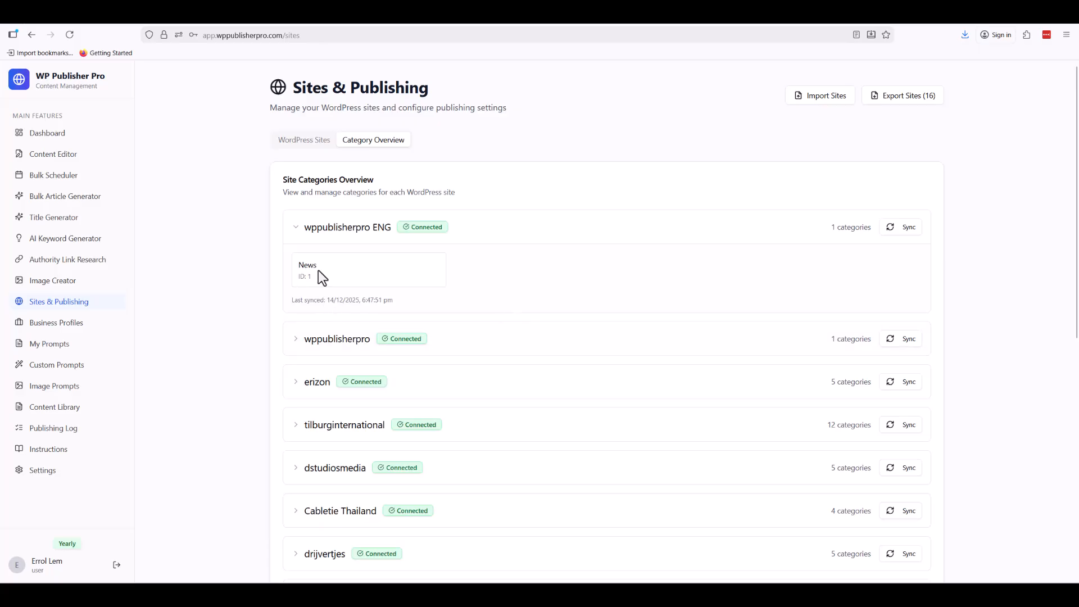
left_click(363, 234)
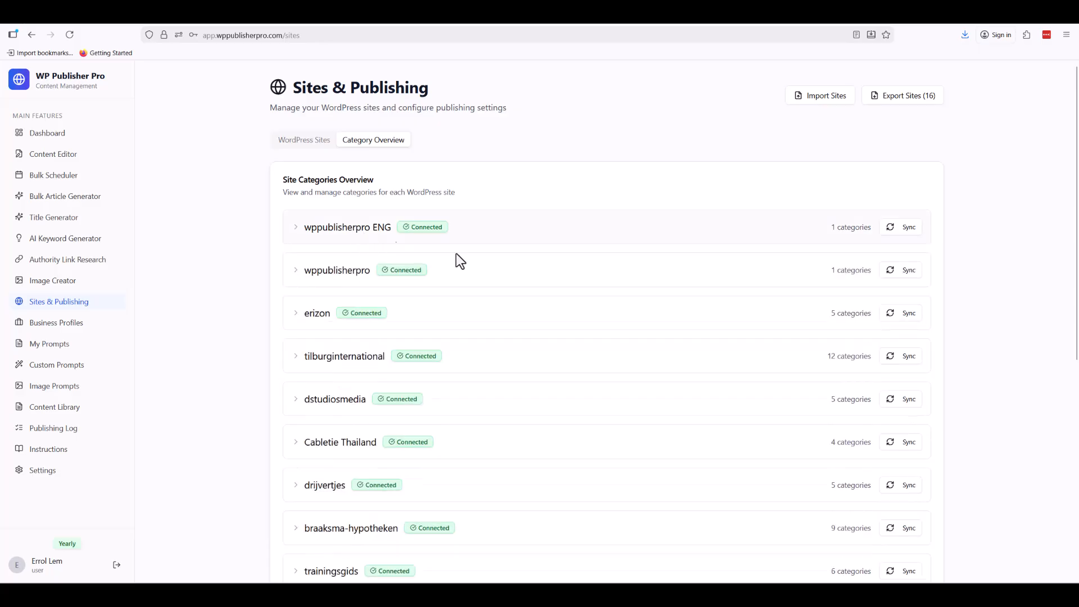
left_click(306, 142)
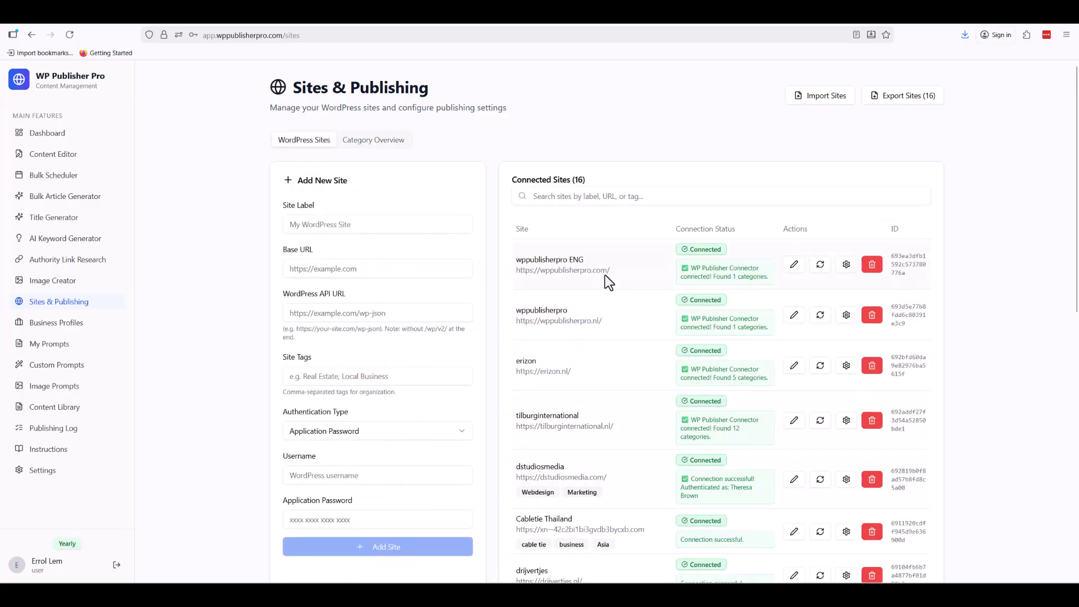